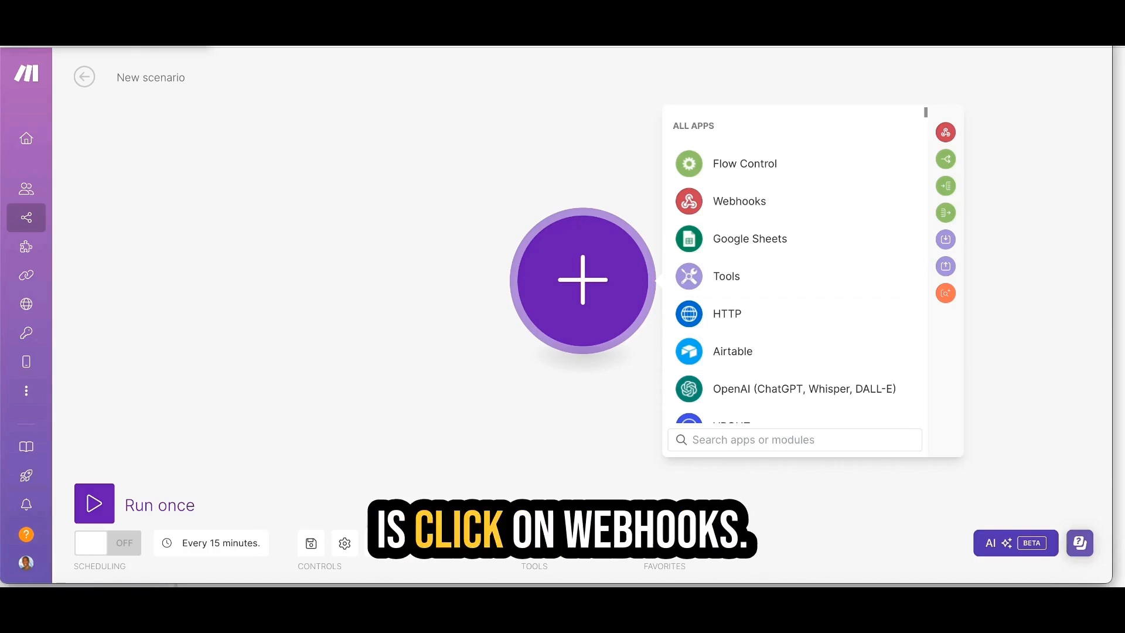
# Add a Webhooks Custom webhook trigger to the new scenario, using the PronounceIT webhook
pyautogui.click(739, 201)
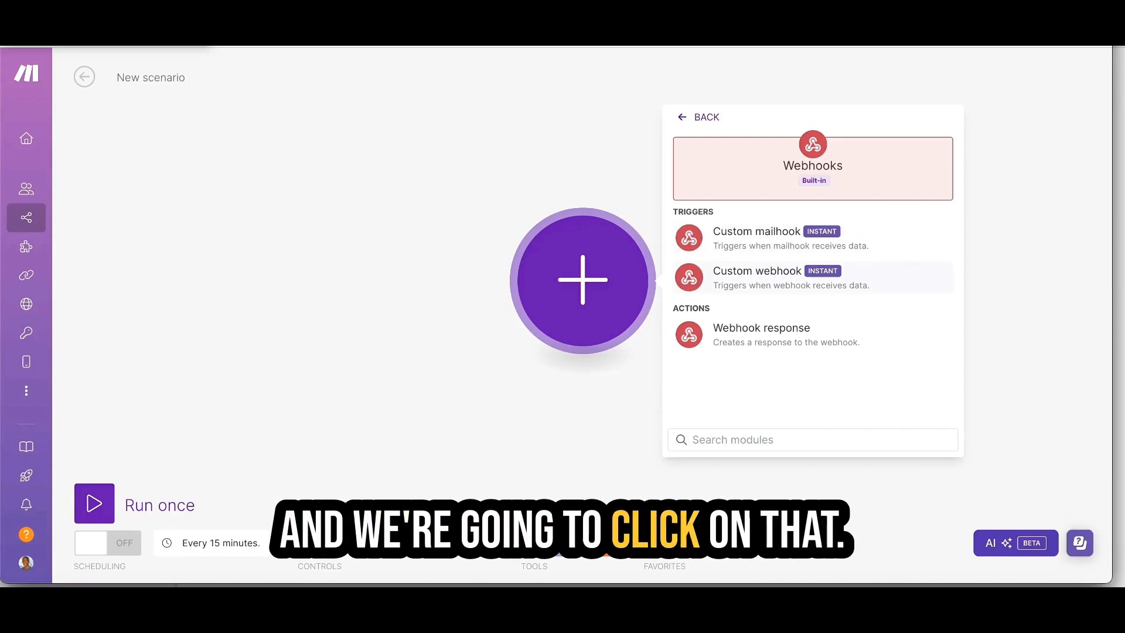
pyautogui.click(757, 276)
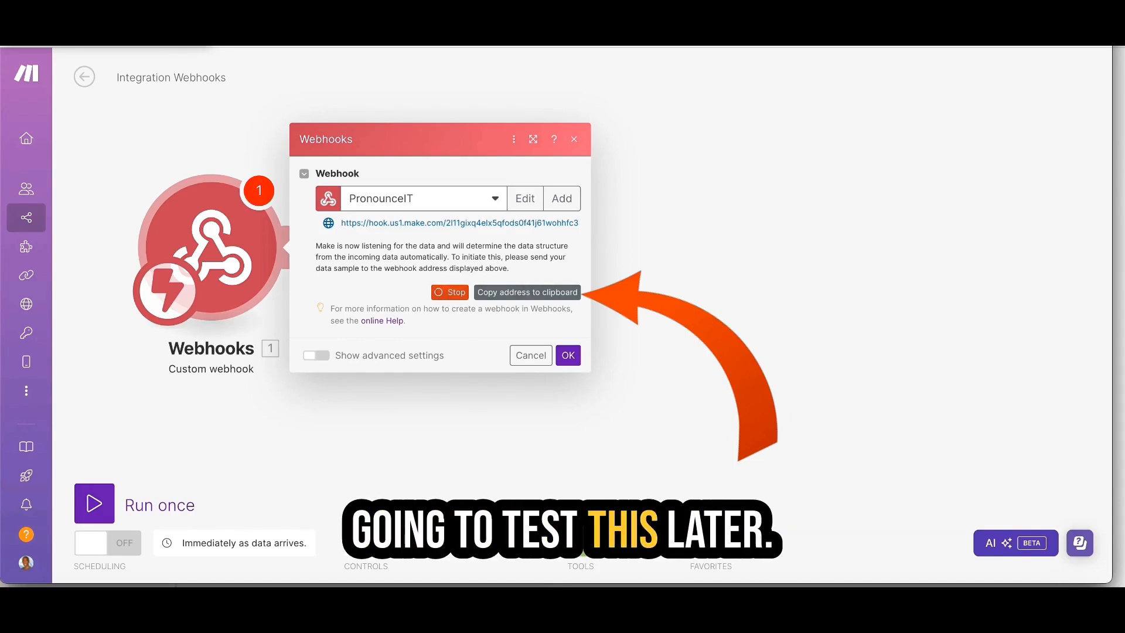
pyautogui.click(568, 355)
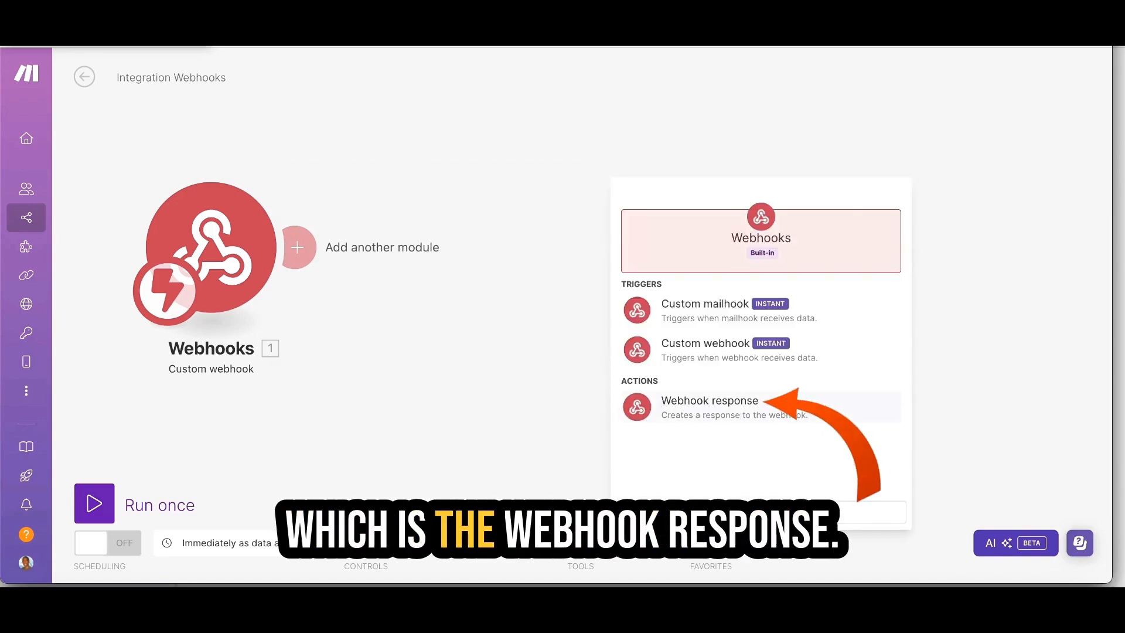
# Add a Webhook response module after the custom webhook and set its body to "Hello World"
pyautogui.click(710, 406)
pyautogui.moveTo(692, 403); pyautogui.dragTo(591, 247)
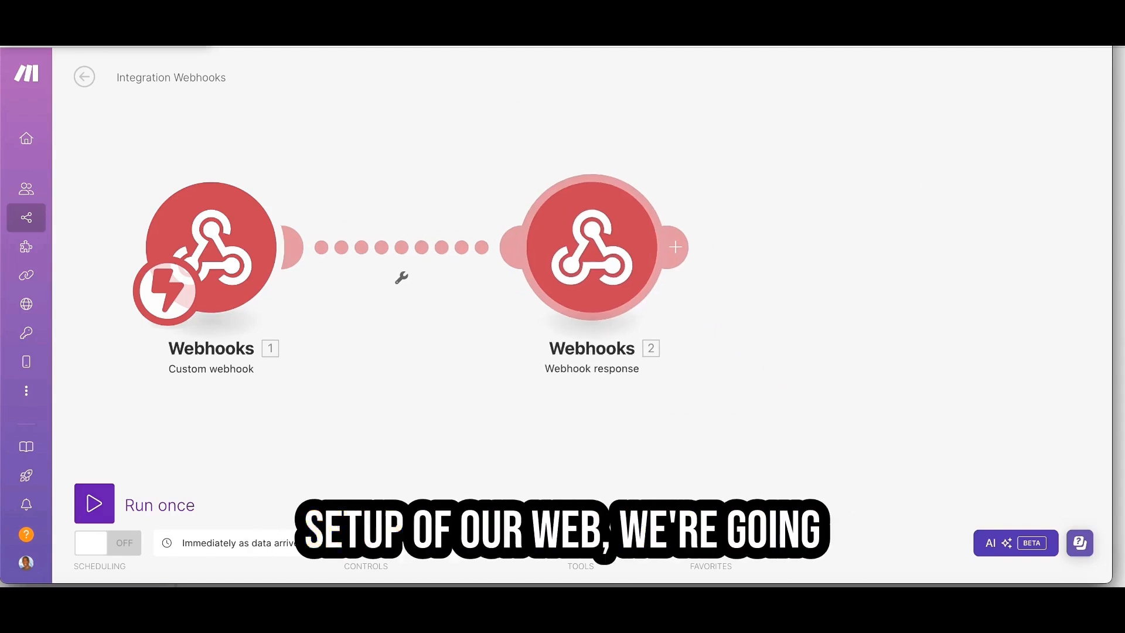
pyautogui.click(592, 247)
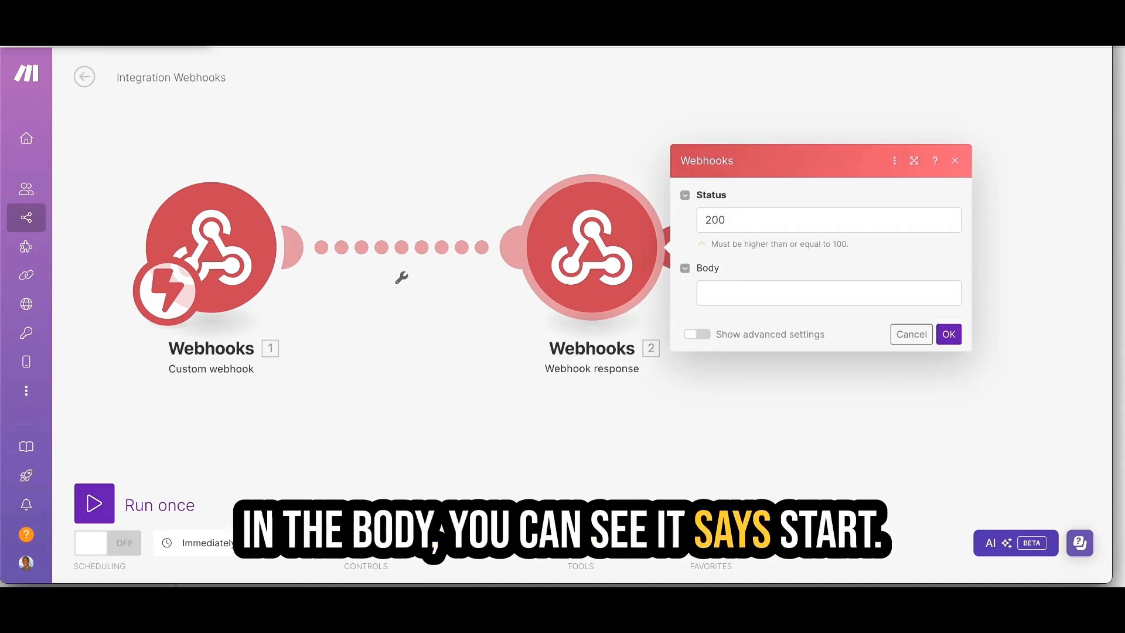
pyautogui.click(828, 293)
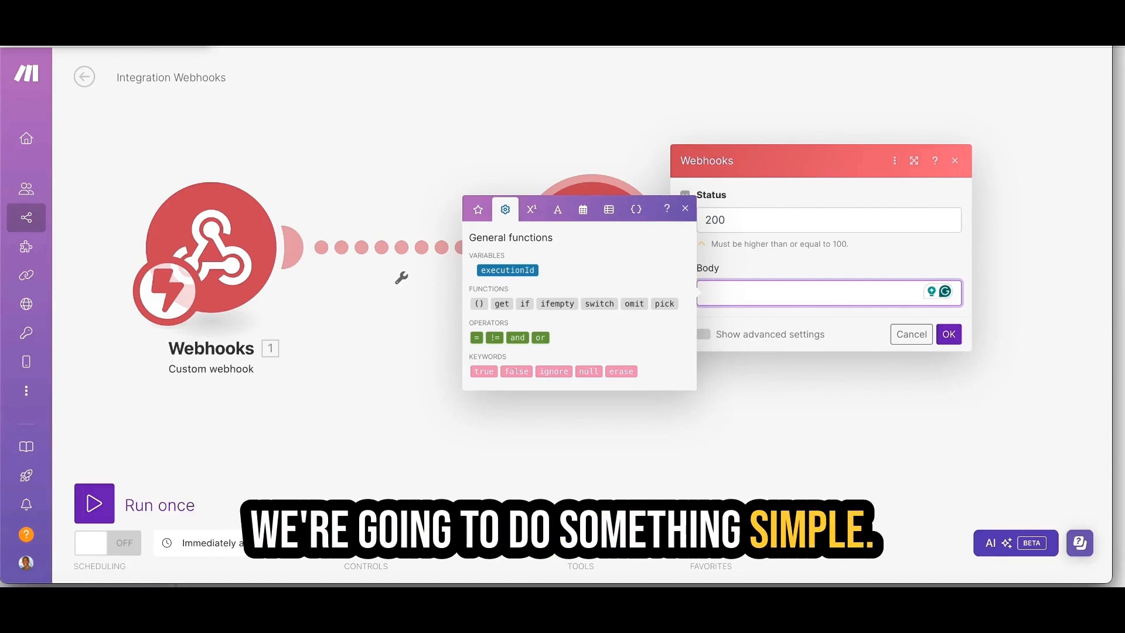
pyautogui.write('Hello World')
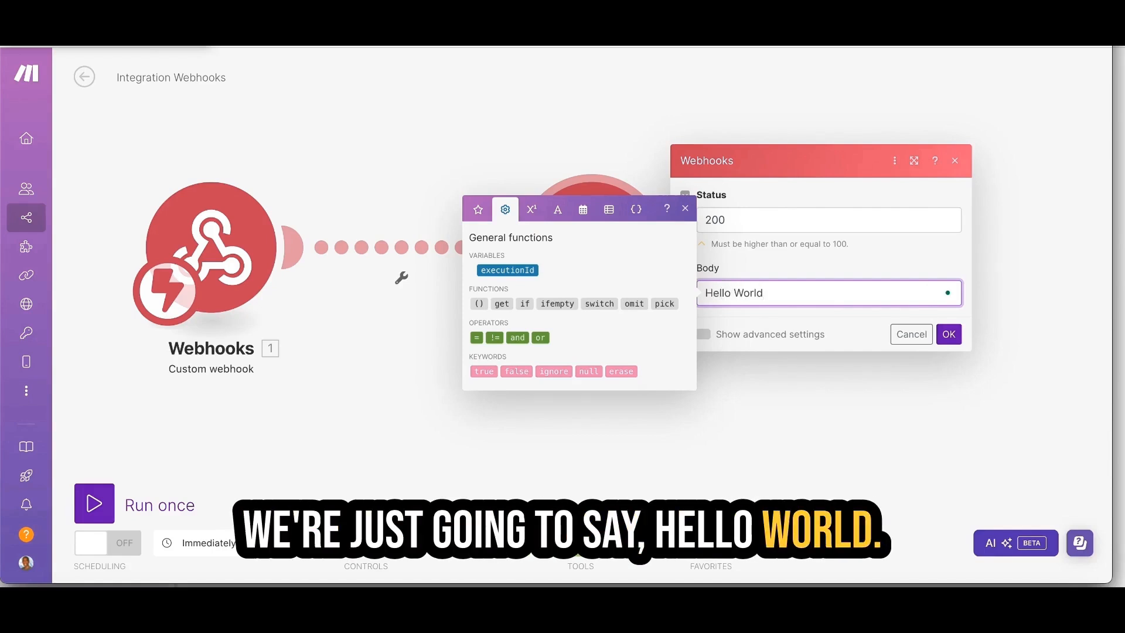
pyautogui.press('Return')
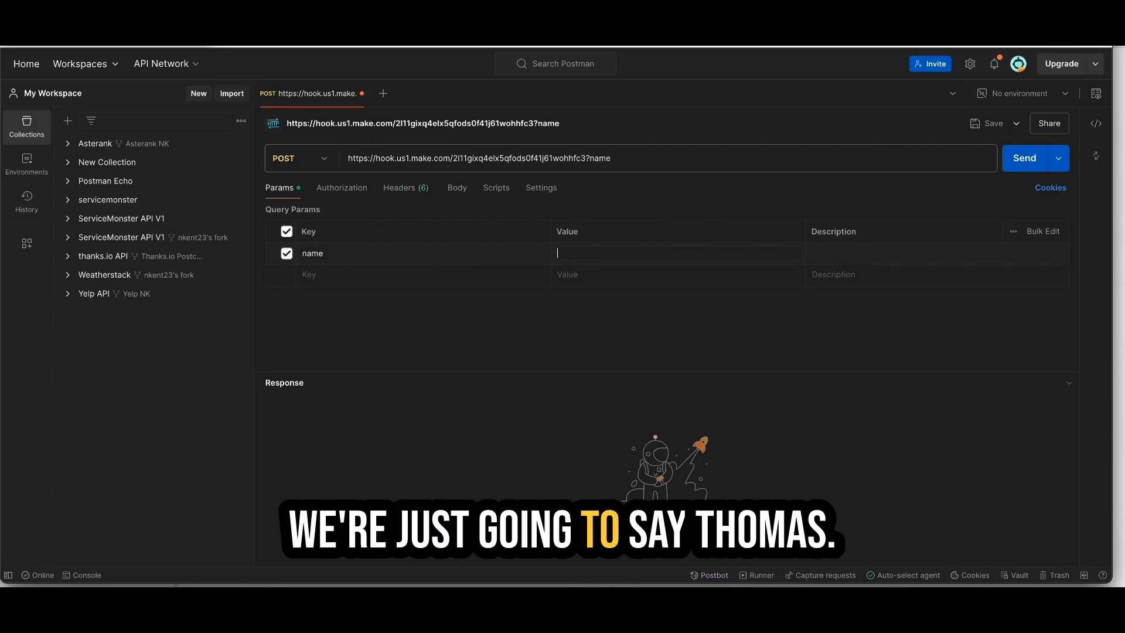
# Enter a sample first name as the name parameter's value in Postman, run the Make scenario once, and send the POST request from Postman
pyautogui.write('omas')
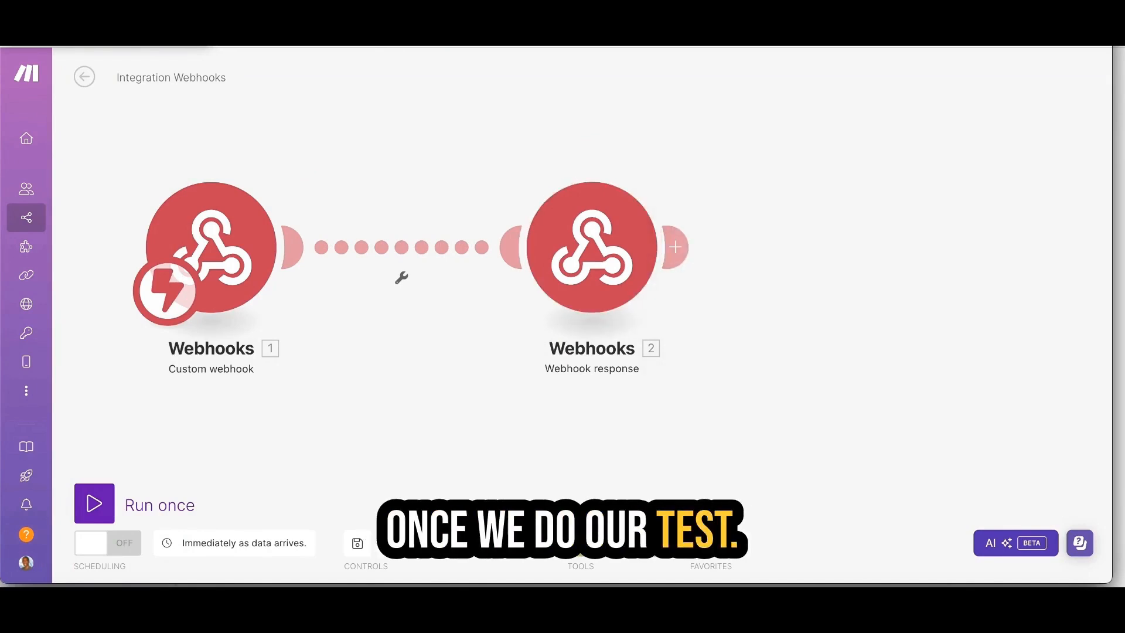
pyautogui.click(95, 503)
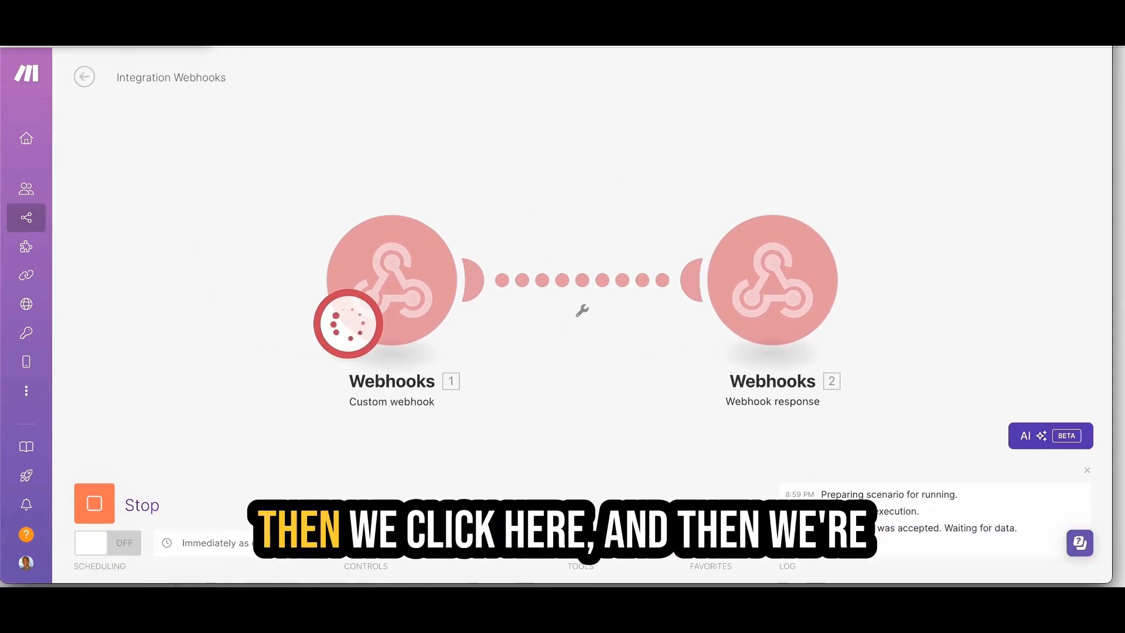
pyautogui.hotkey('ctrl', 'Tab')
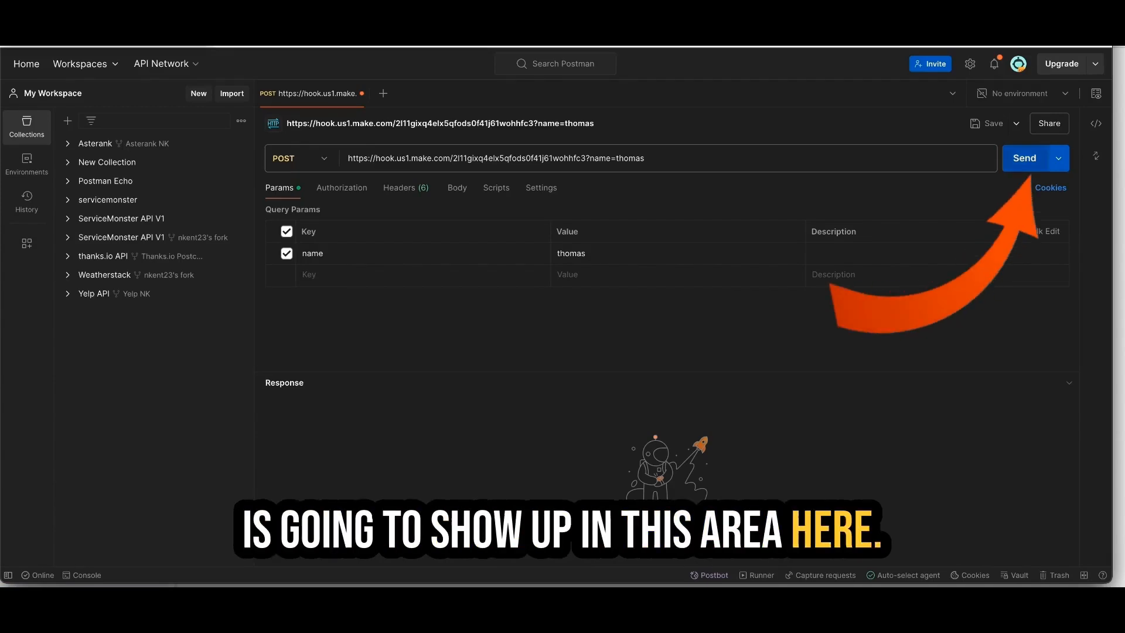
pyautogui.click(1024, 159)
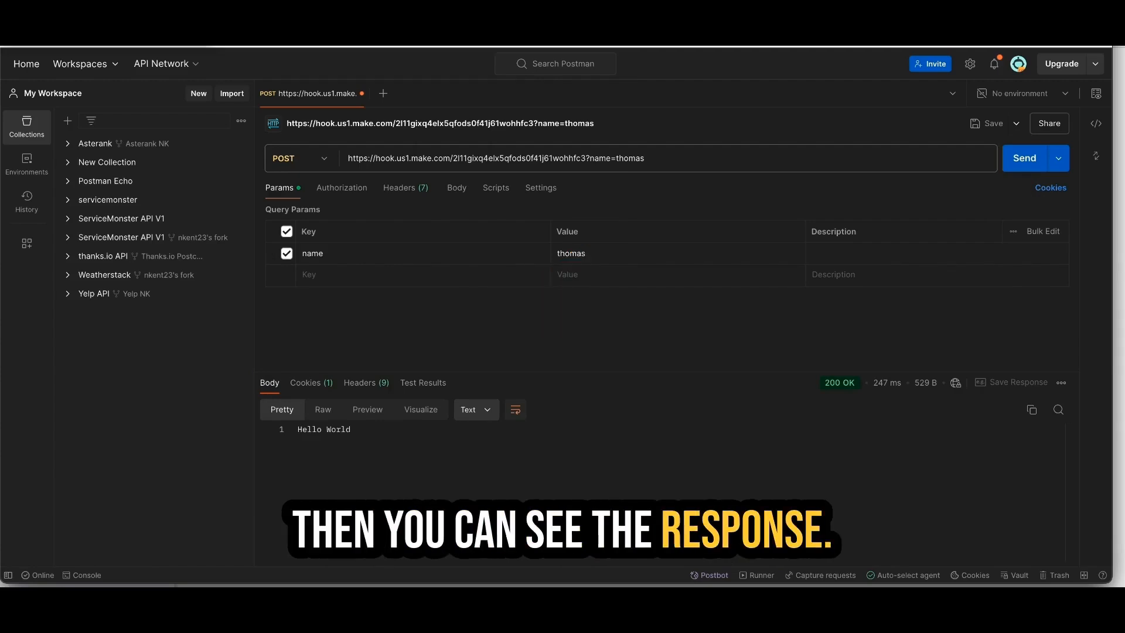
pyautogui.moveTo(839, 382)
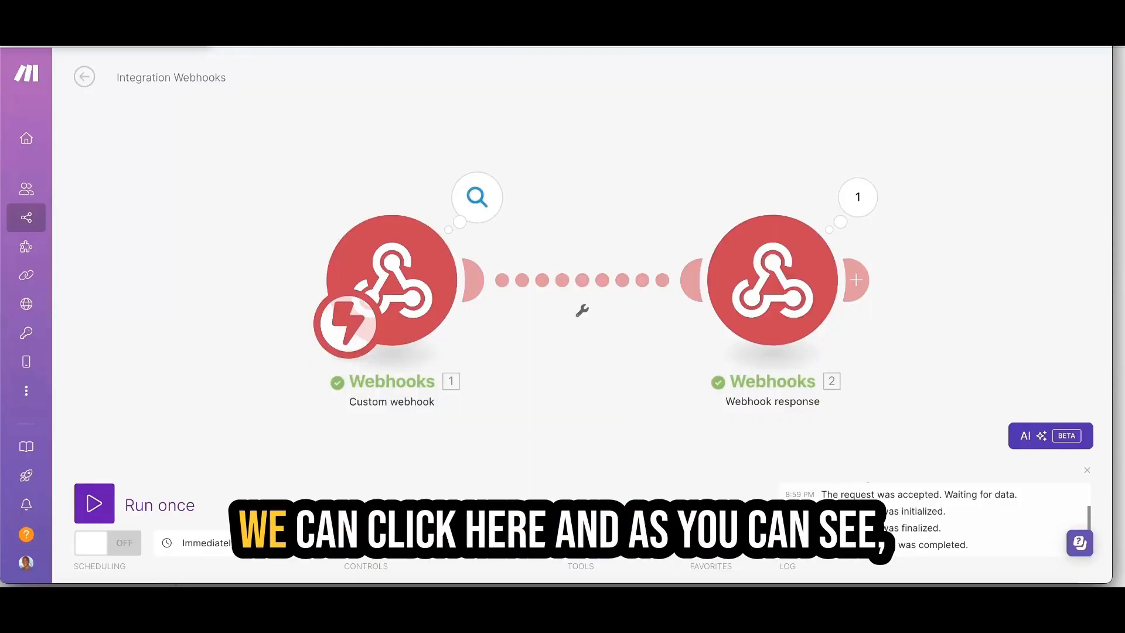
# In Make, inspect the custom webhook's output bundle and the webhook response's input bundle from the test run
pyautogui.click(477, 197)
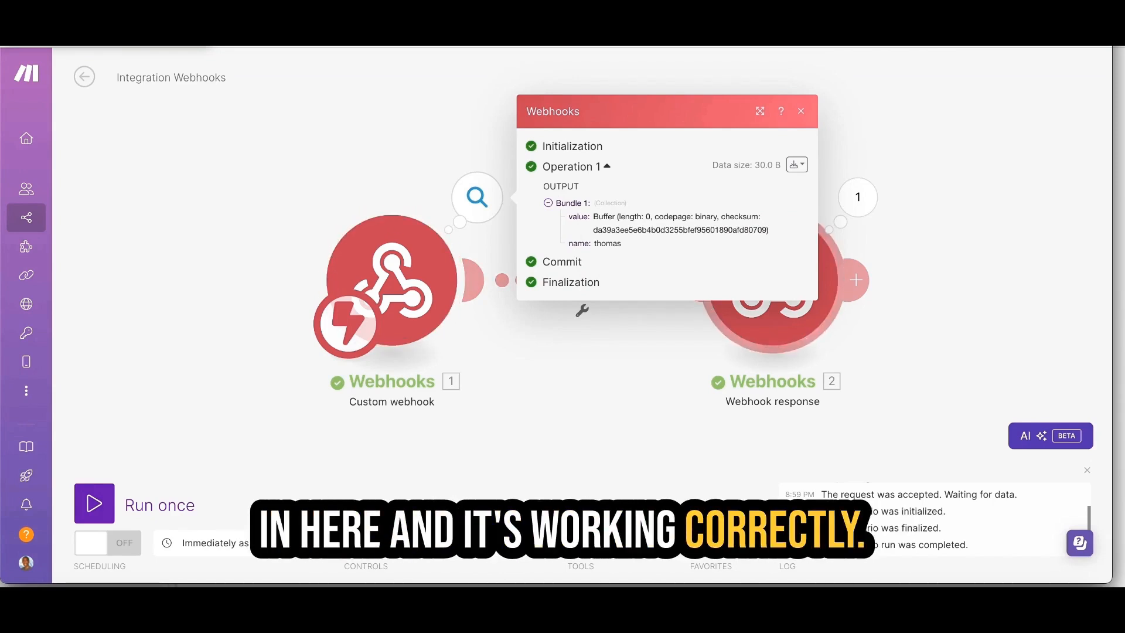
pyautogui.click(477, 197)
pyautogui.click(858, 197)
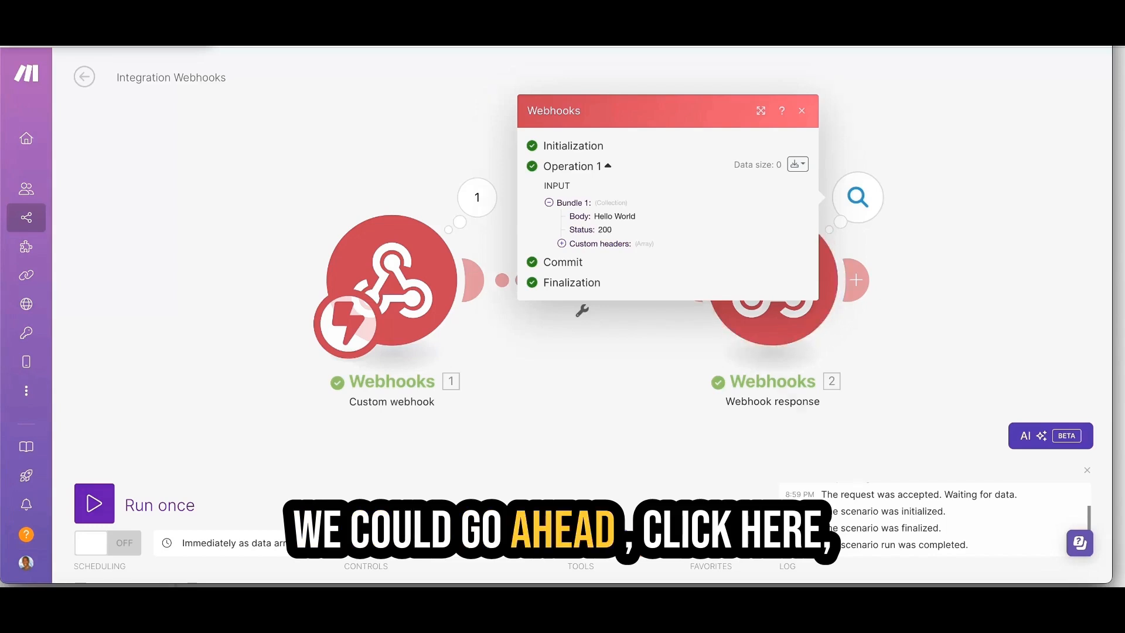
# Change the webhook response body to "Hello" followed by the custom webhook's name variable
pyautogui.click(938, 325)
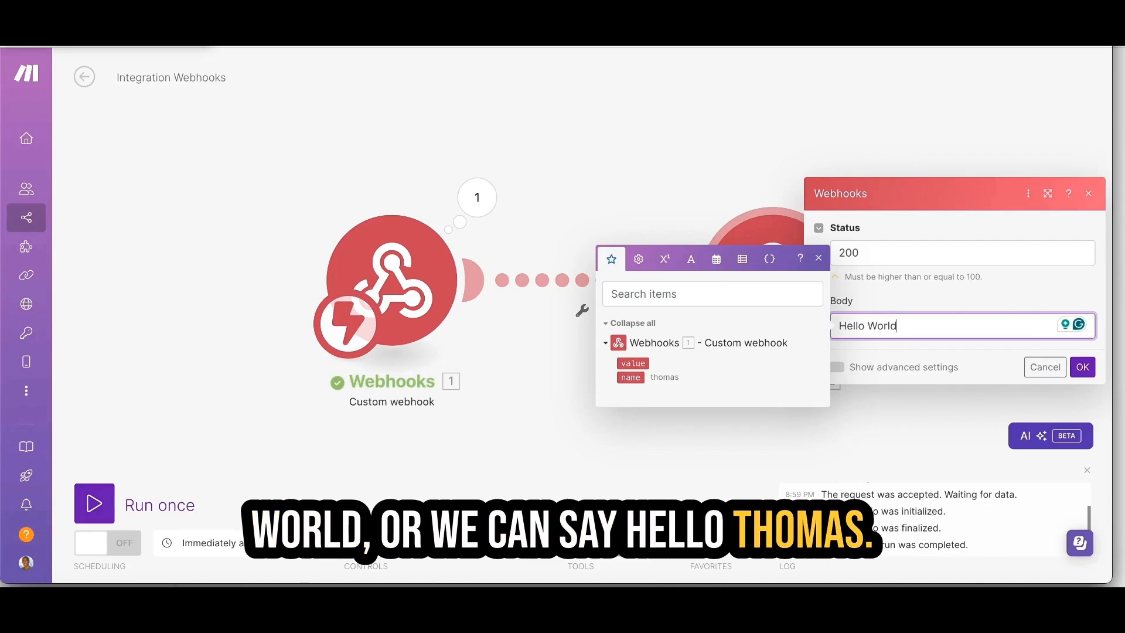
pyautogui.press('BackSpace')
pyautogui.press('BackSpace')
pyautogui.press('BackSpace')
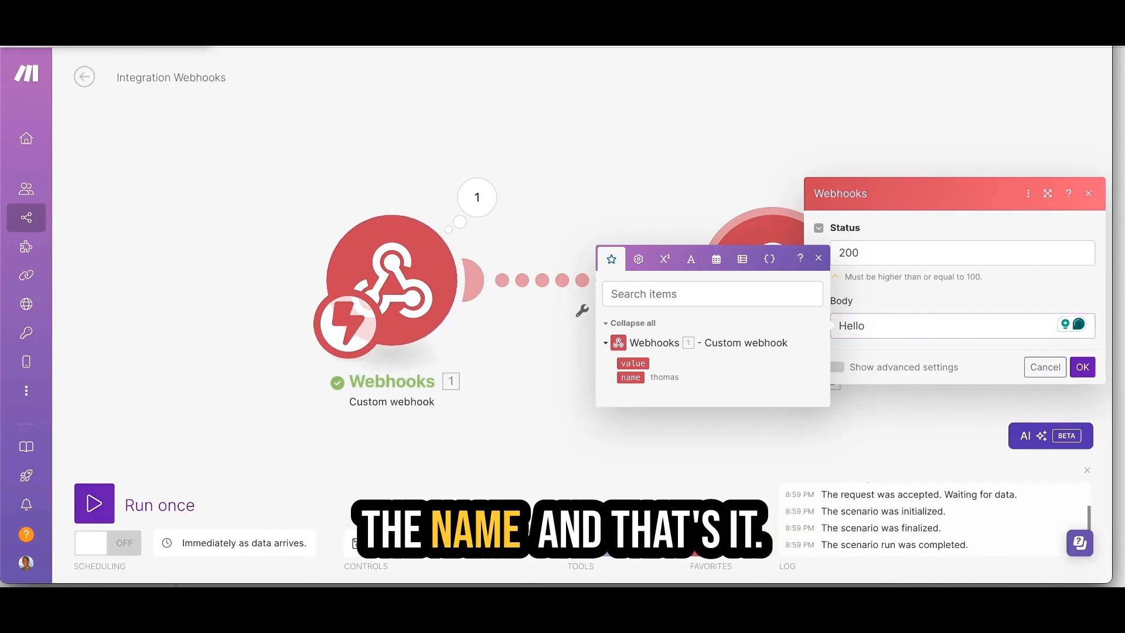
pyautogui.click(630, 378)
pyautogui.click(1082, 367)
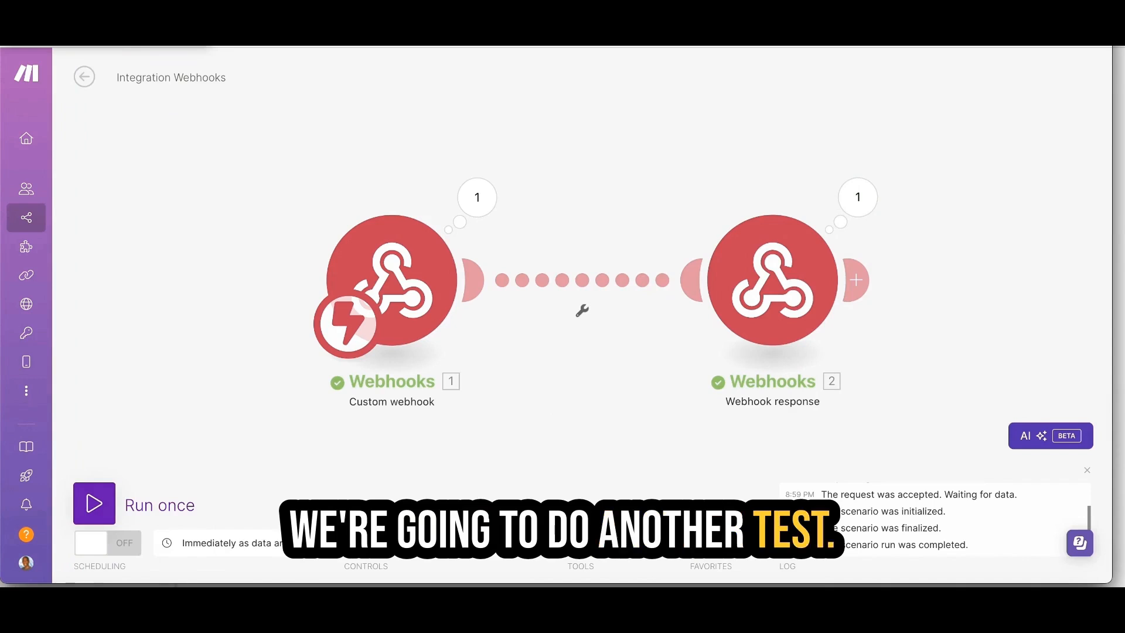
# Run the scenario once again, replace the name parameter's value in Postman with a different sample name, and send the request
pyautogui.click(94, 504)
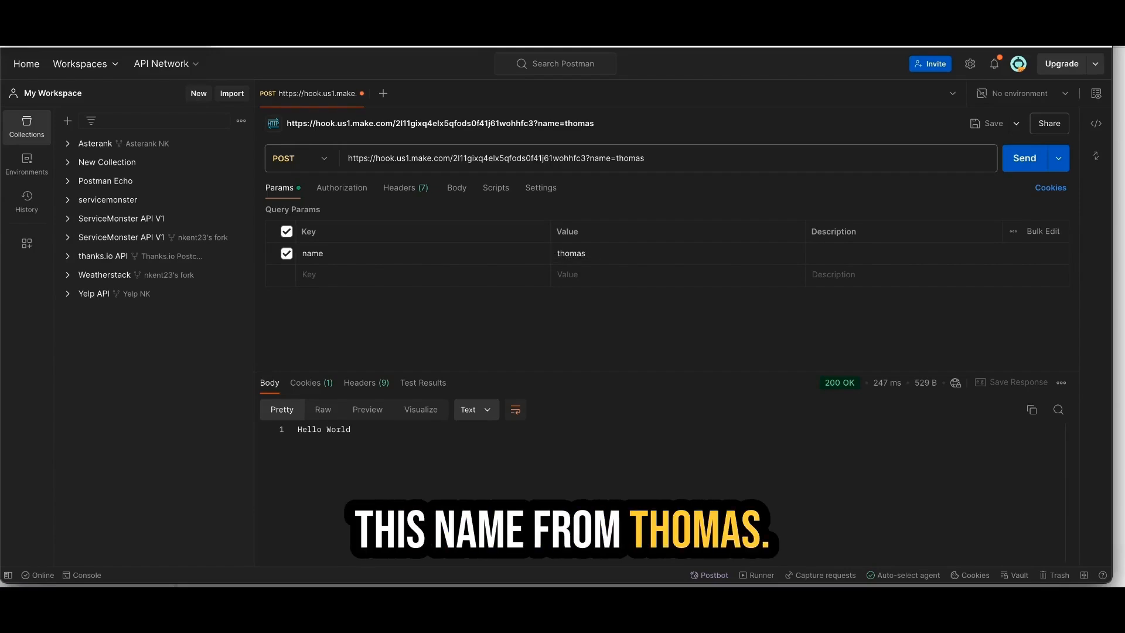
pyautogui.click(586, 253)
pyautogui.press('BackSpace')
pyautogui.press('BackSpace')
pyautogui.press('BackSpace')
pyautogui.press('BackSpace')
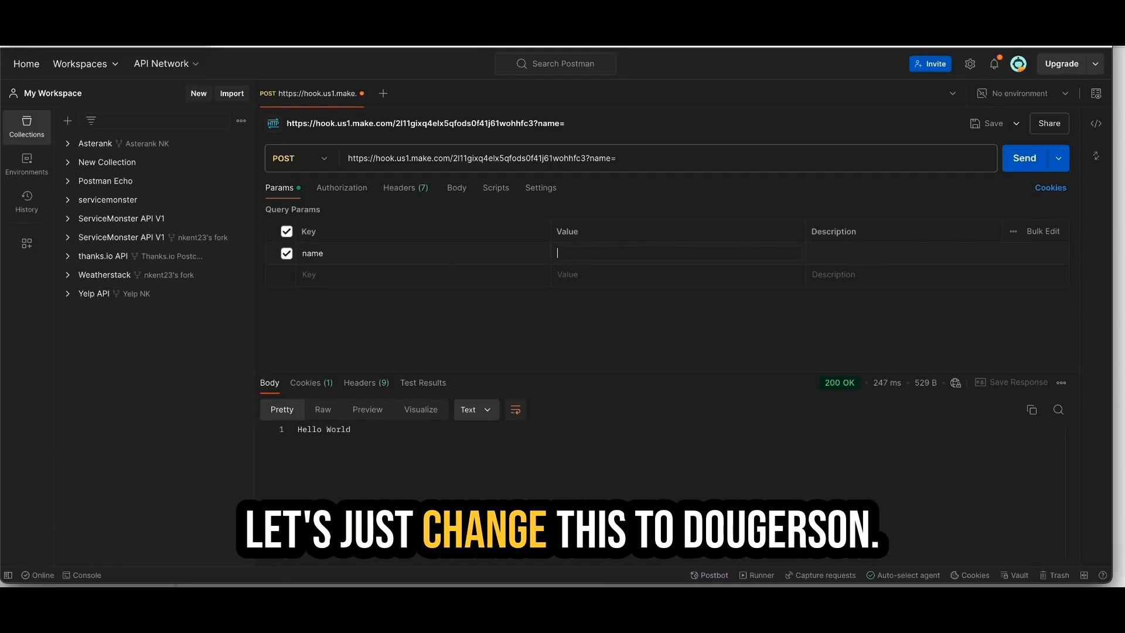
pyautogui.write('Dougson')
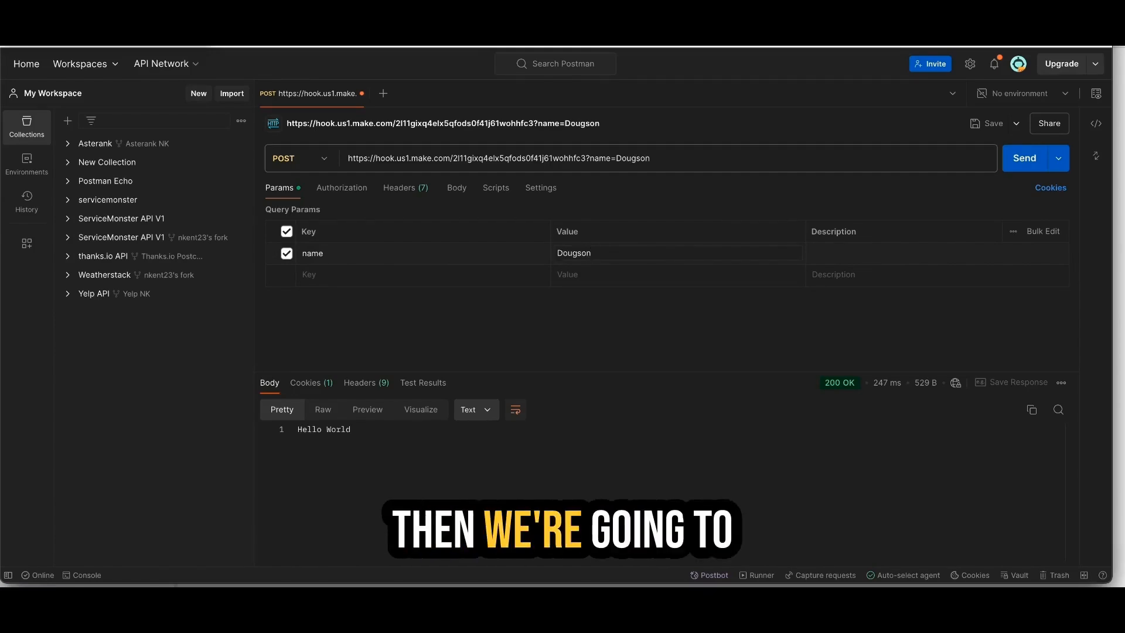
pyautogui.hotkey('ctrl', 'Return')
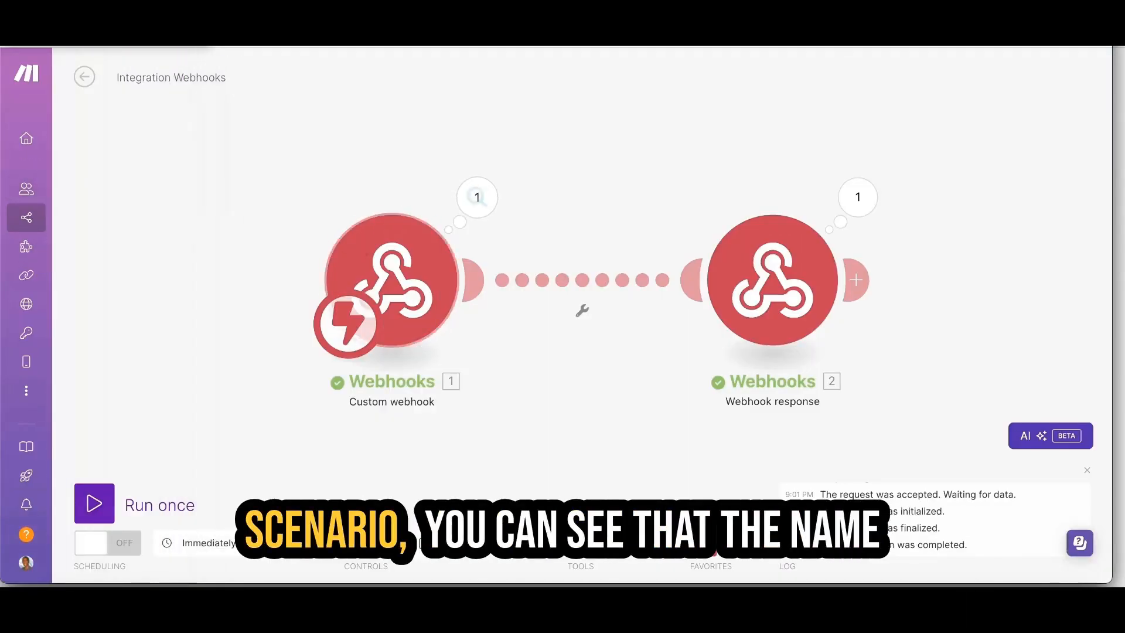
# Back in Make, examine the name received by the custom webhook and the body passed to the webhook response
pyautogui.click(477, 197)
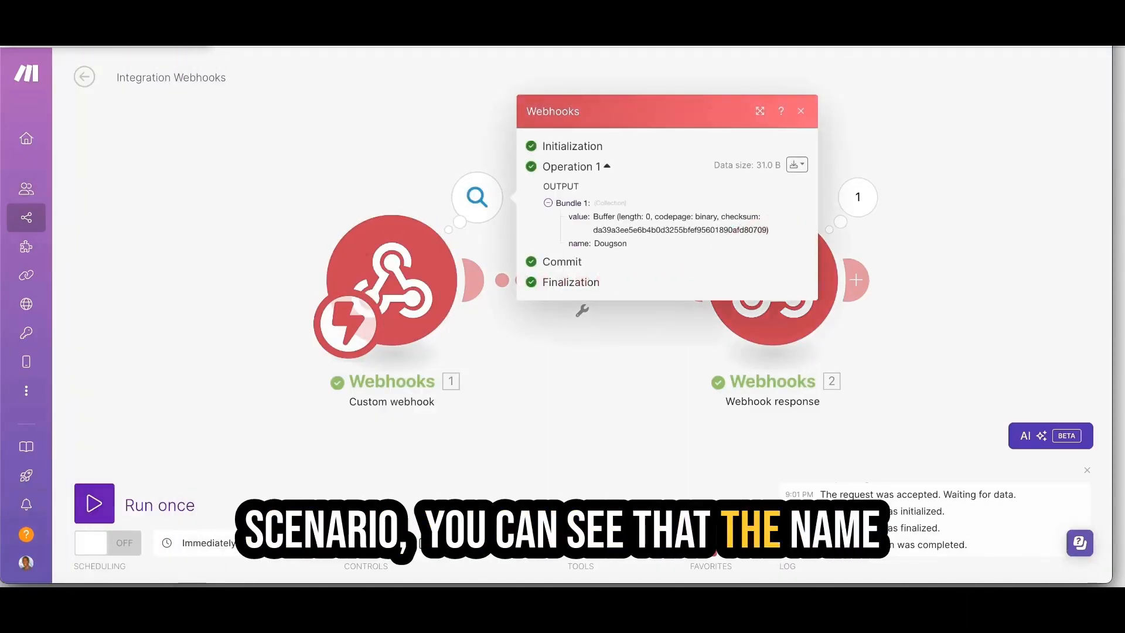
pyautogui.click(801, 110)
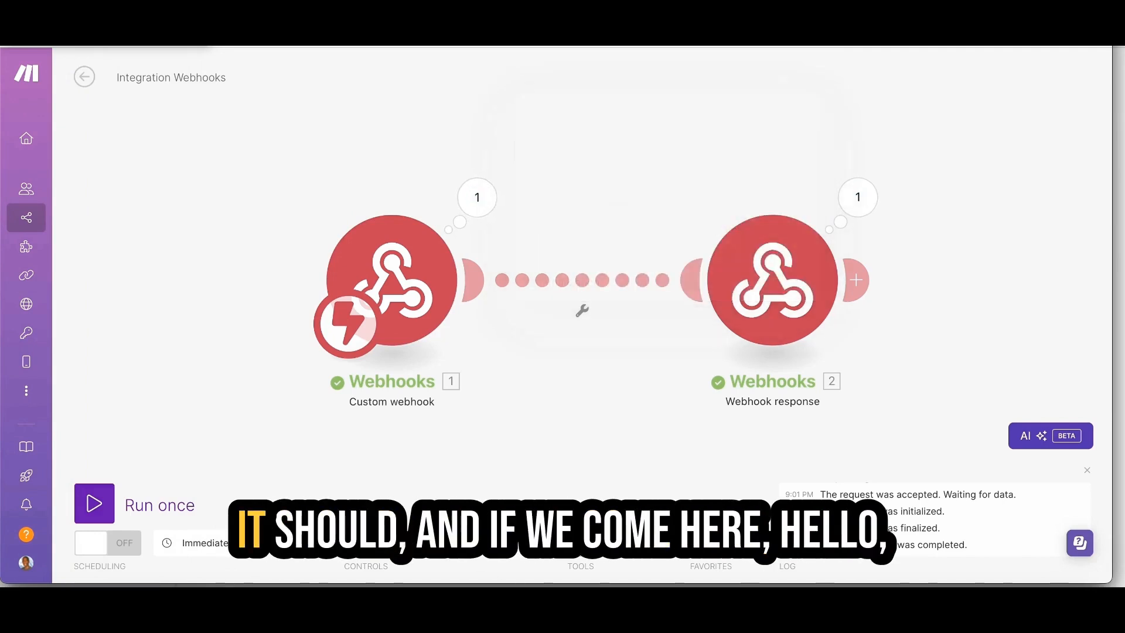
pyautogui.click(858, 196)
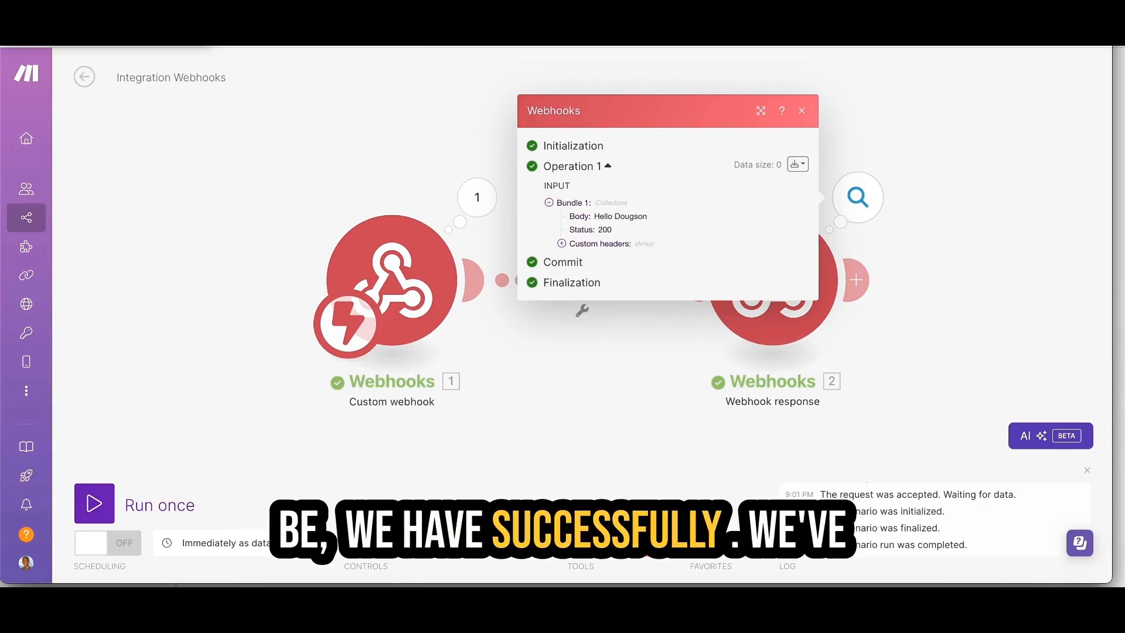
pyautogui.press('Escape')
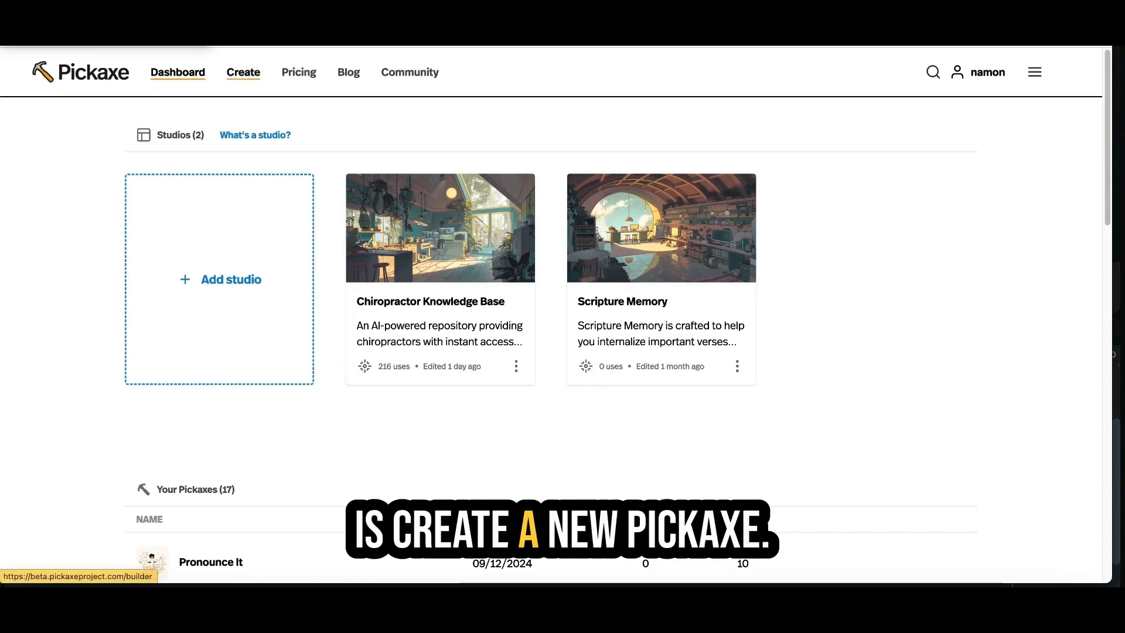
# Switch to Pickaxe, create a new Chat Pickaxe, and title it "Pronounce IT"
pyautogui.click(243, 72)
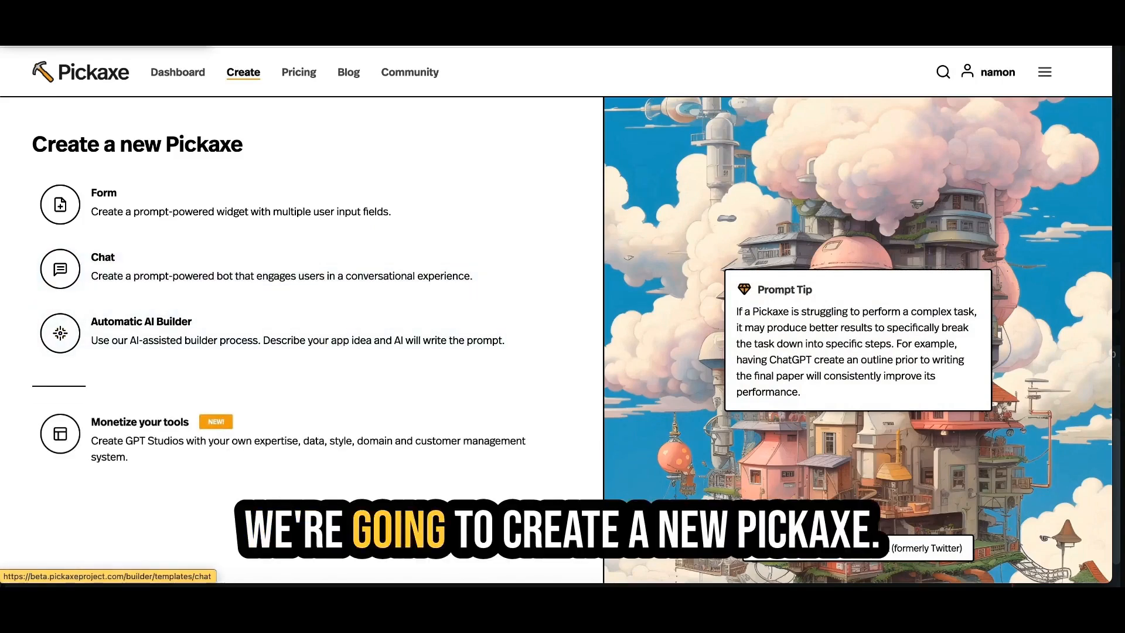
pyautogui.click(88, 275)
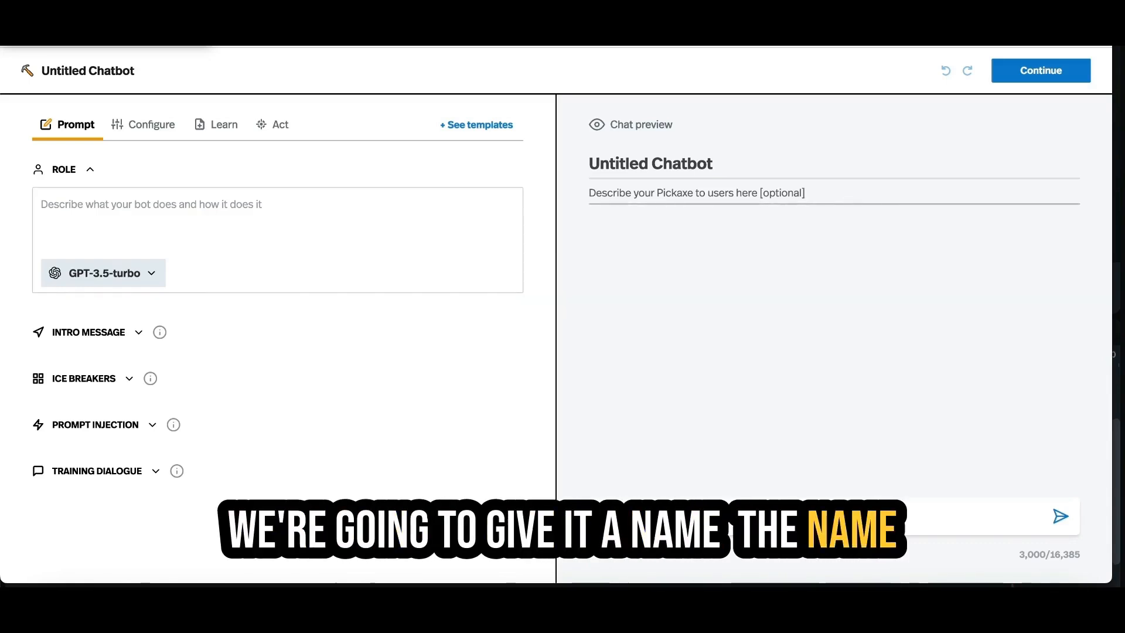
pyautogui.click(591, 163)
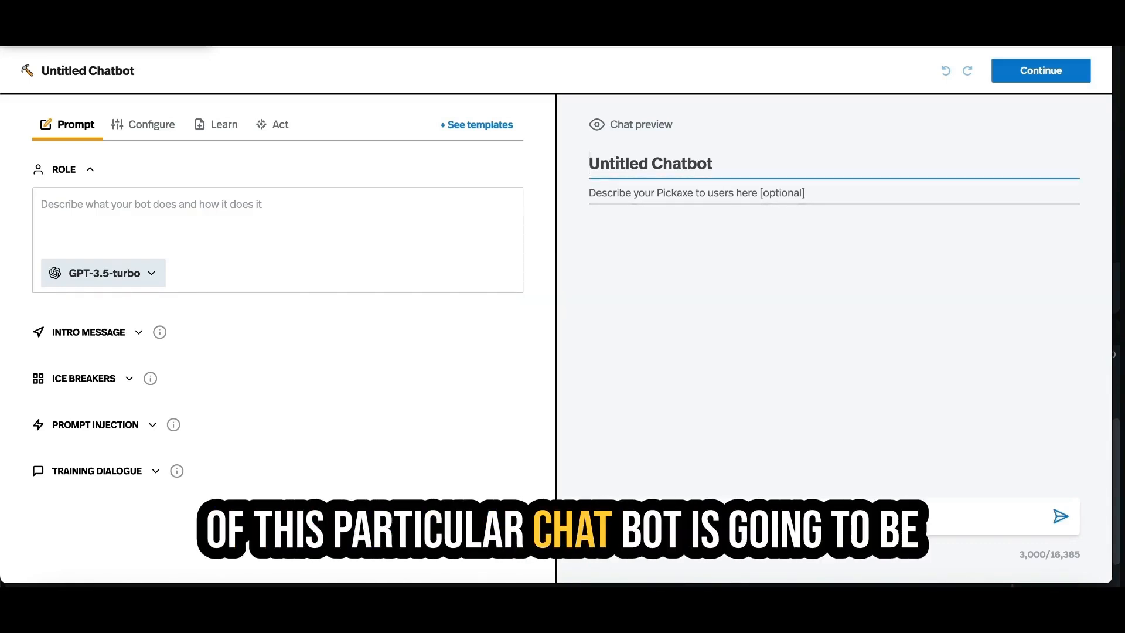
pyautogui.hotkey('ctrl', 'a')
pyautogui.write('Pronounce')
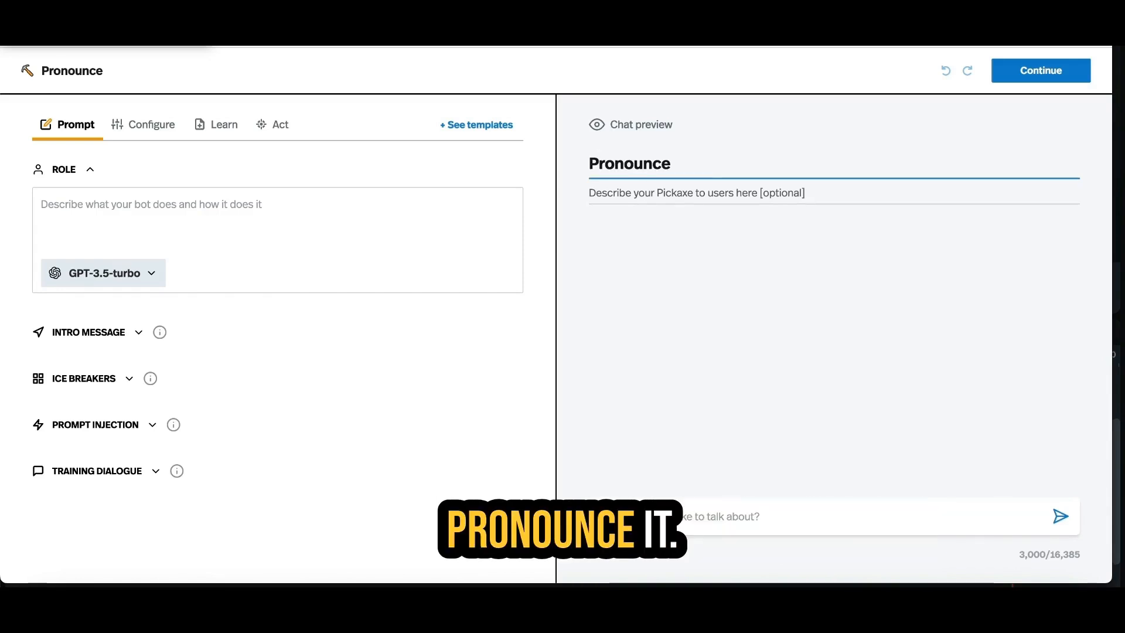
pyautogui.write(' IT')
# Describe the chatbot to users as "Help pronounce difficult names" and set its role to "Help pronounce names"
pyautogui.click(590, 192)
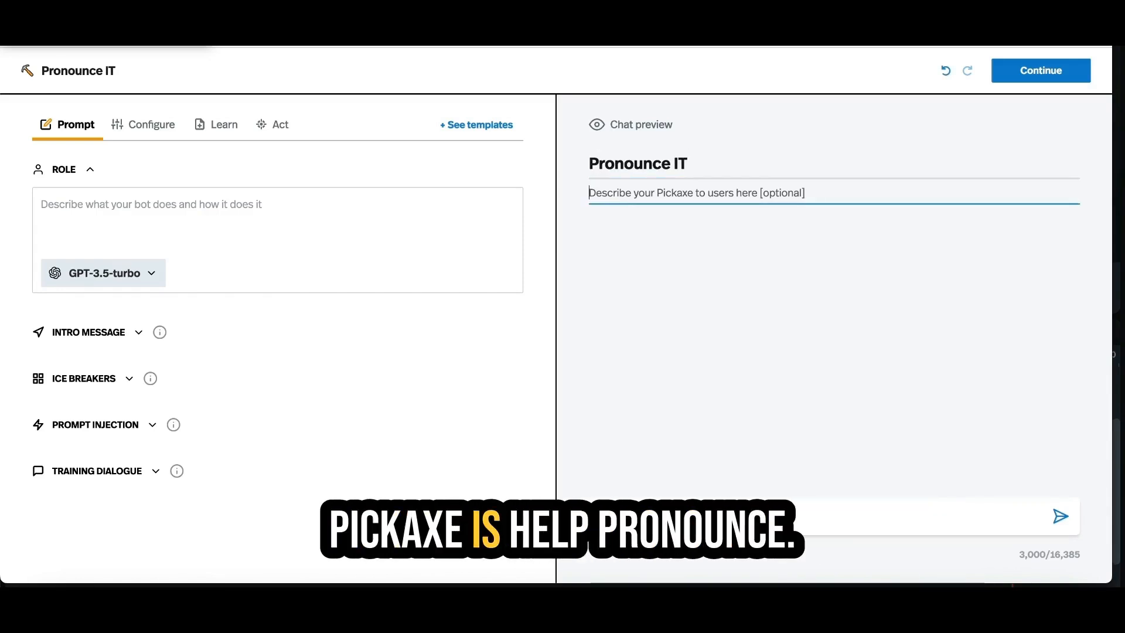
pyautogui.write('Help pr')
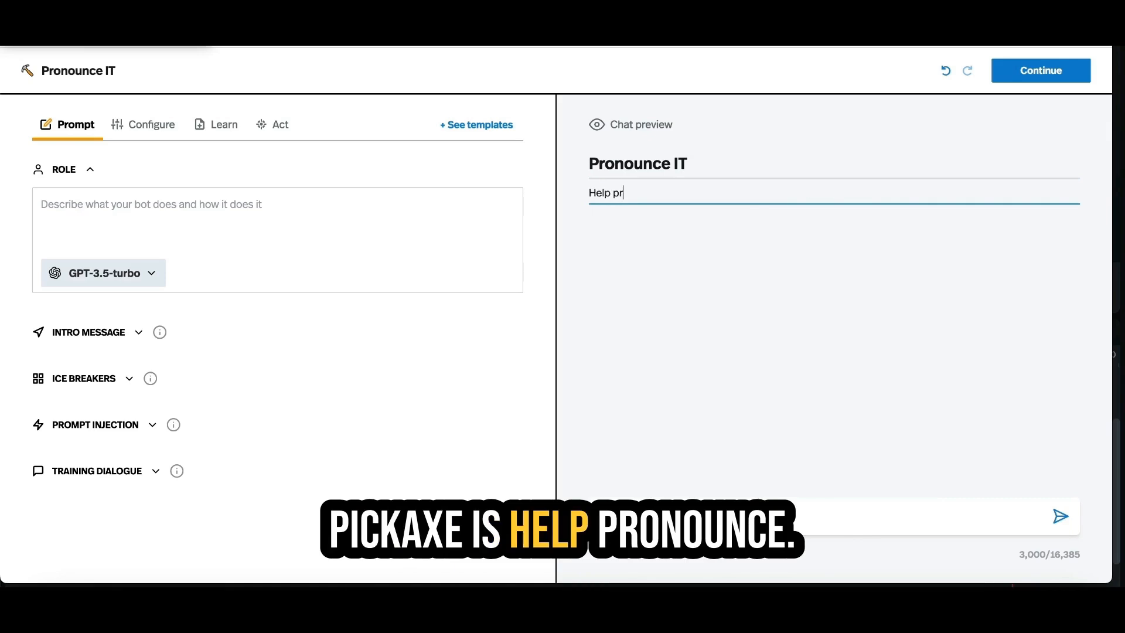
pyautogui.write('onounce difficult names')
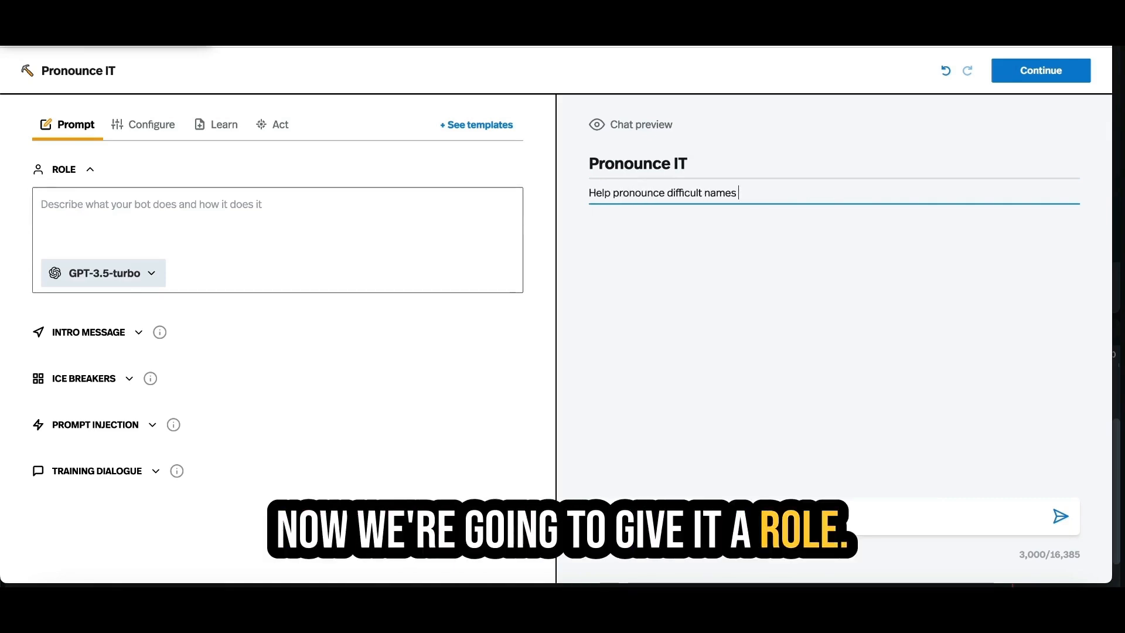
pyautogui.click(501, 231)
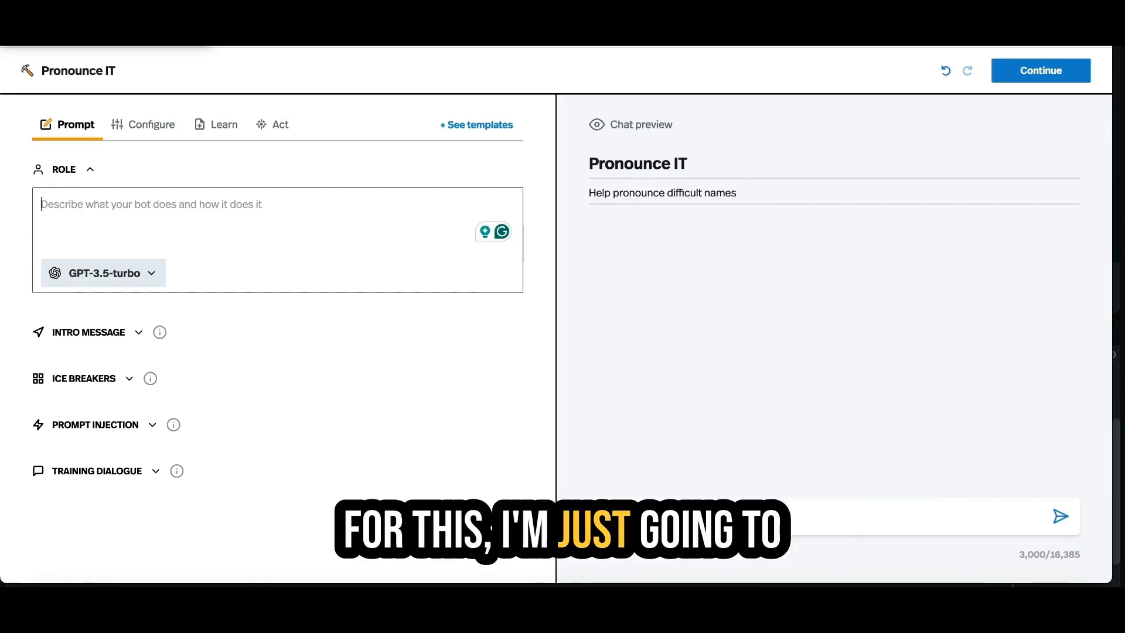
pyautogui.write('Help pronounce names')
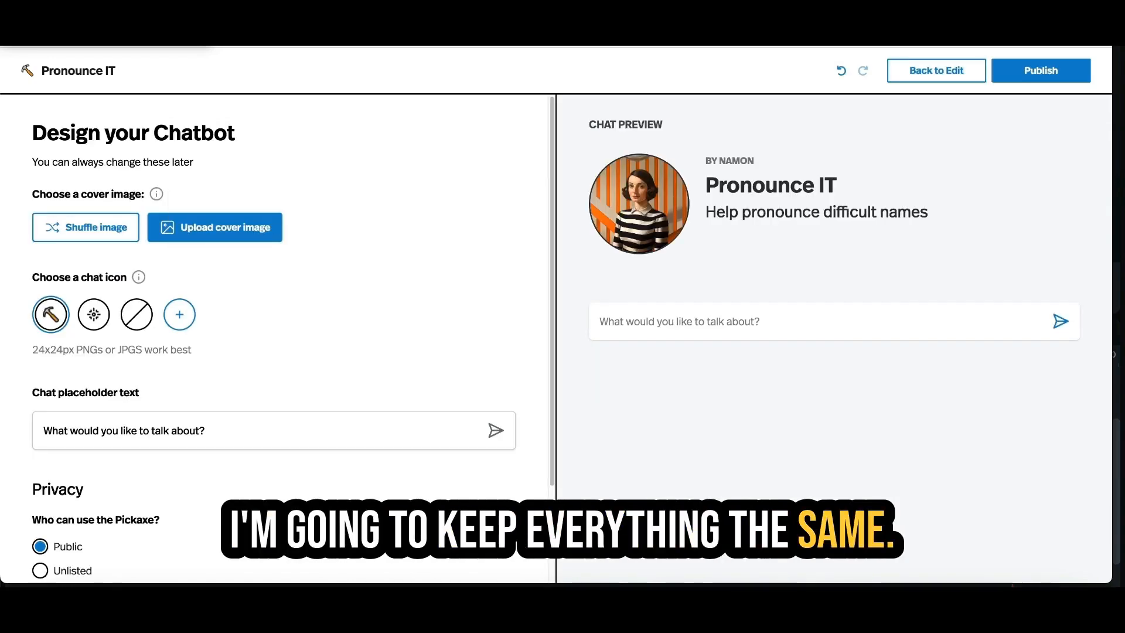
# Publish the chatbot with its default design settings, and review the community actions and actions library available to it
pyautogui.click(1040, 71)
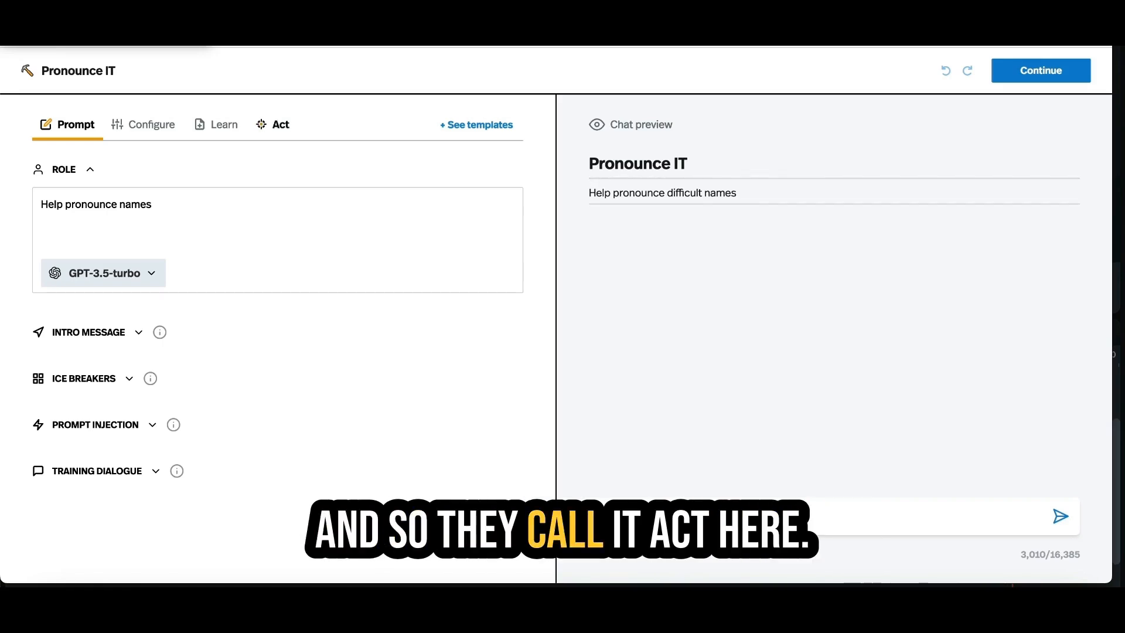
pyautogui.click(273, 125)
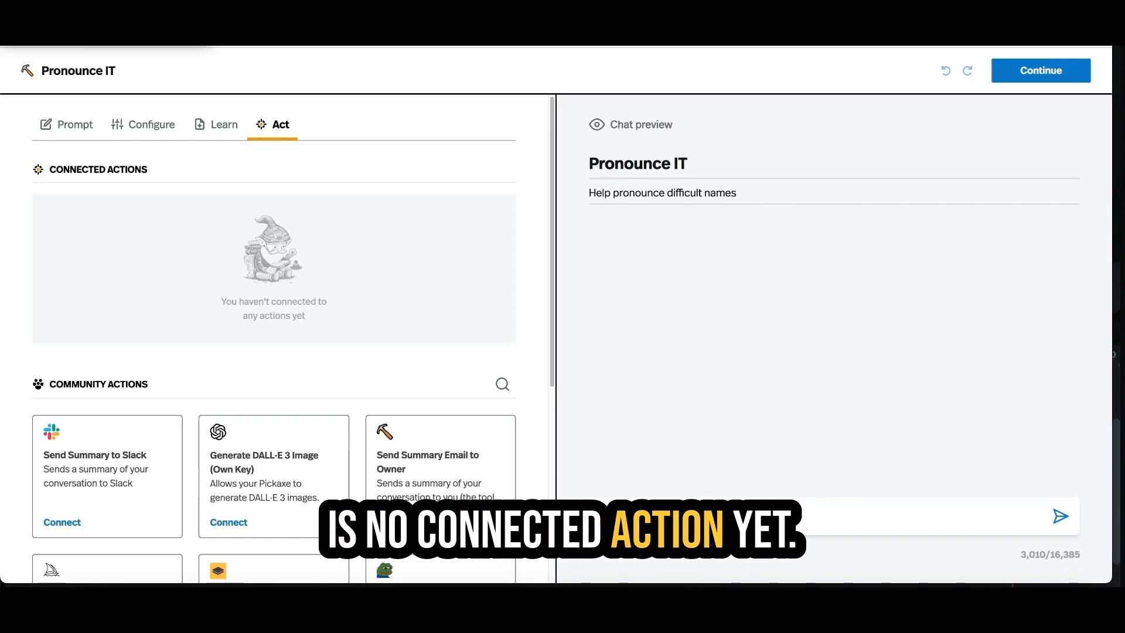
pyautogui.scroll(-3, 274, 338)
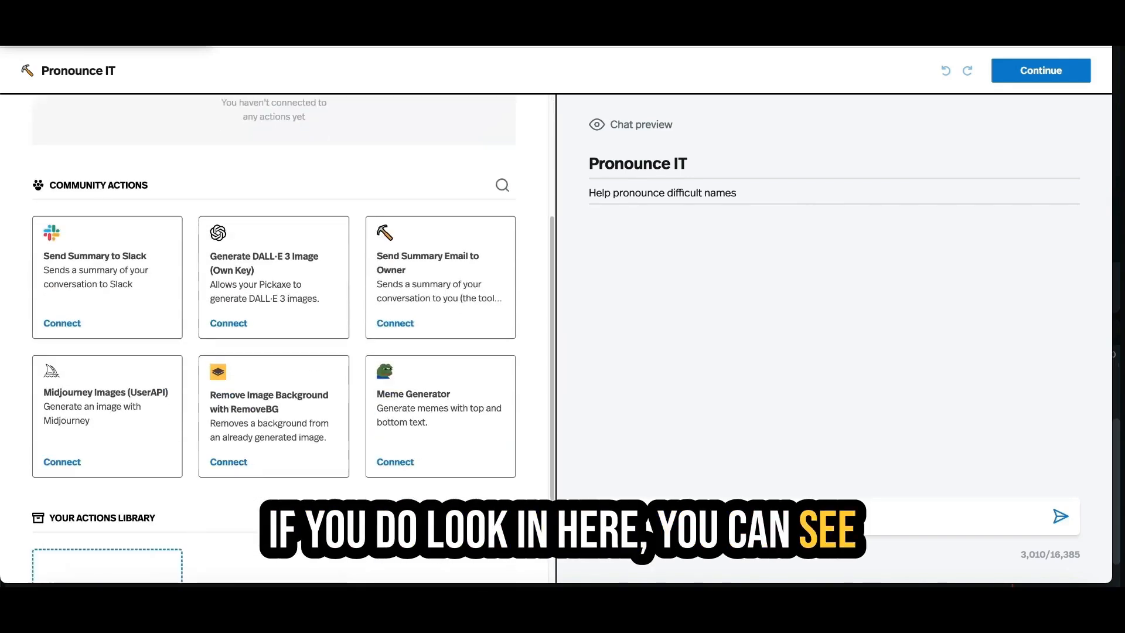
pyautogui.scroll(-1, 273, 338)
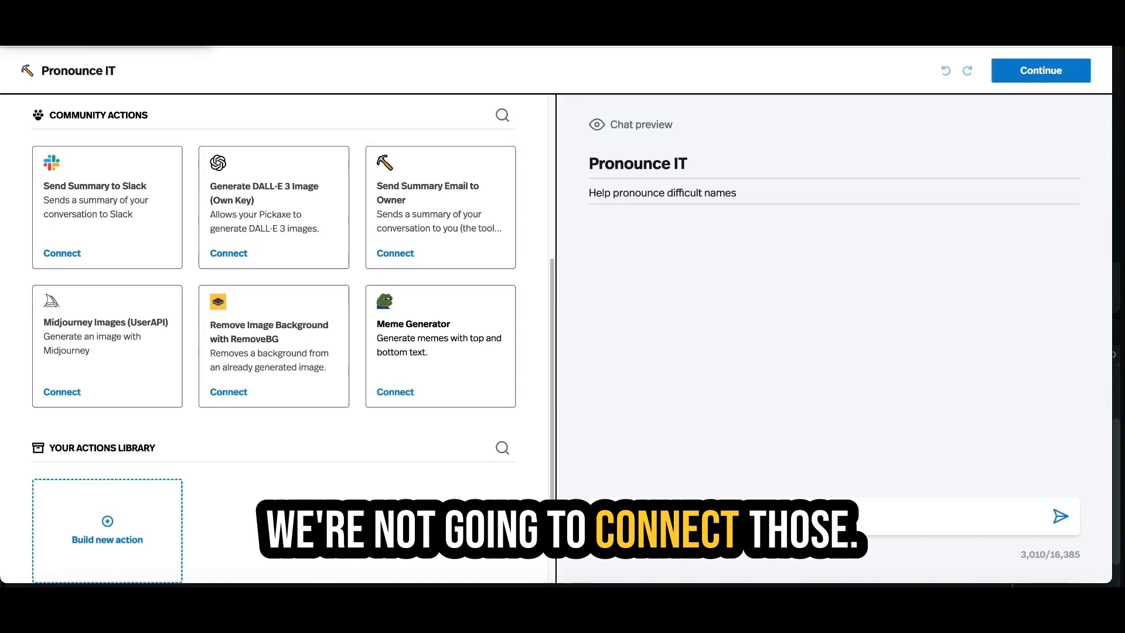
pyautogui.scroll(3, 273, 338)
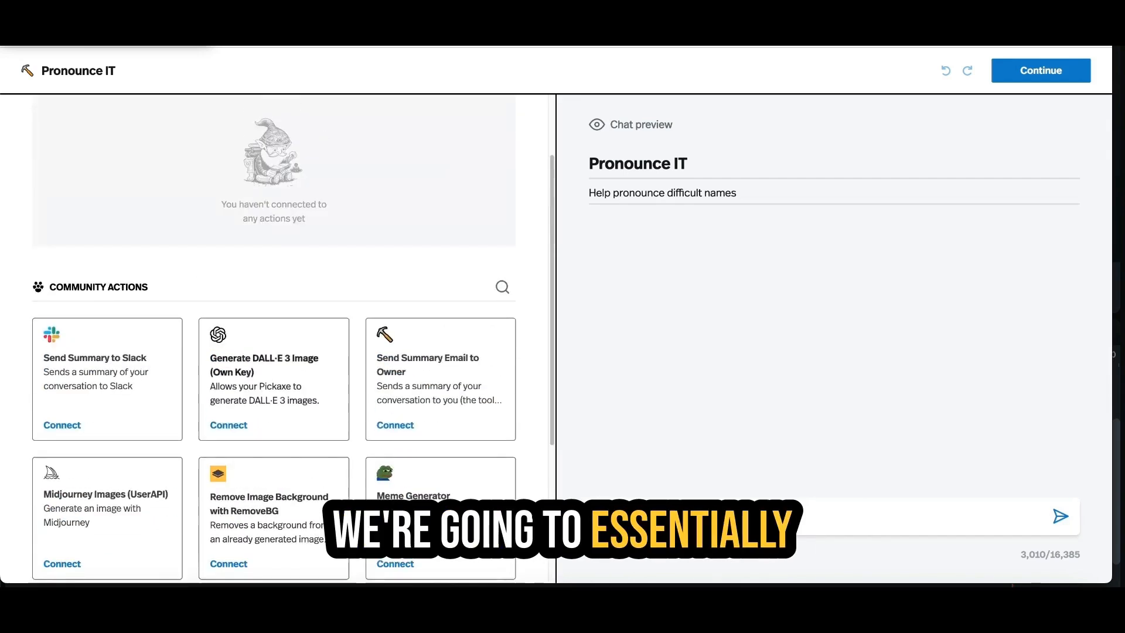
pyautogui.scroll(2, 274, 338)
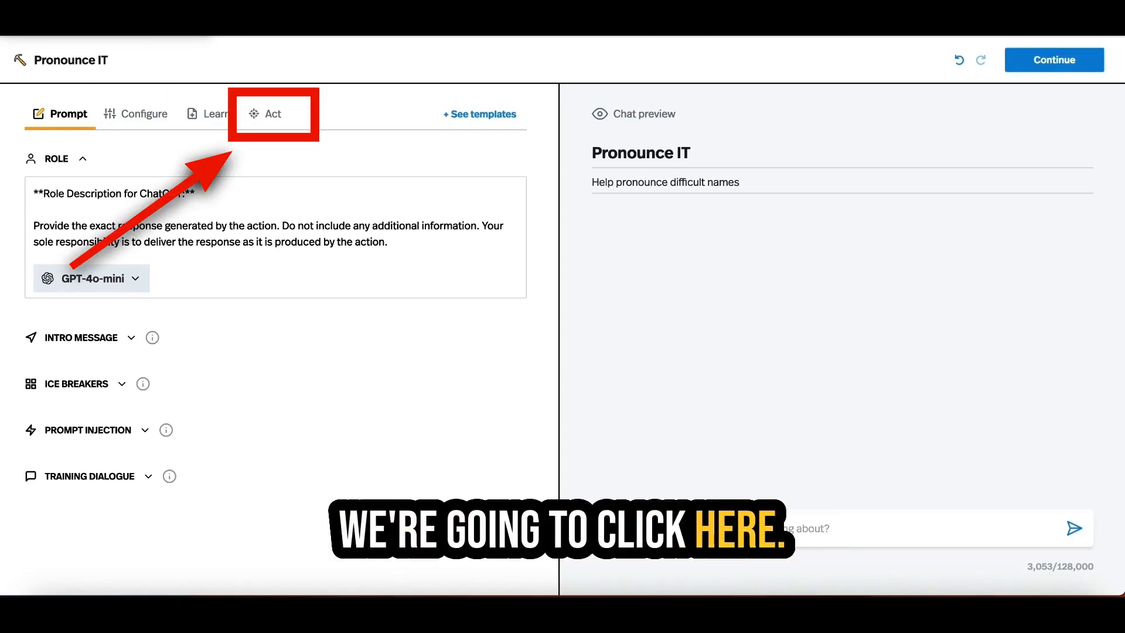
# Open the Pronounce IT API action from the actions library and examine its trigger prompt, name input and environment variables
pyautogui.click(265, 114)
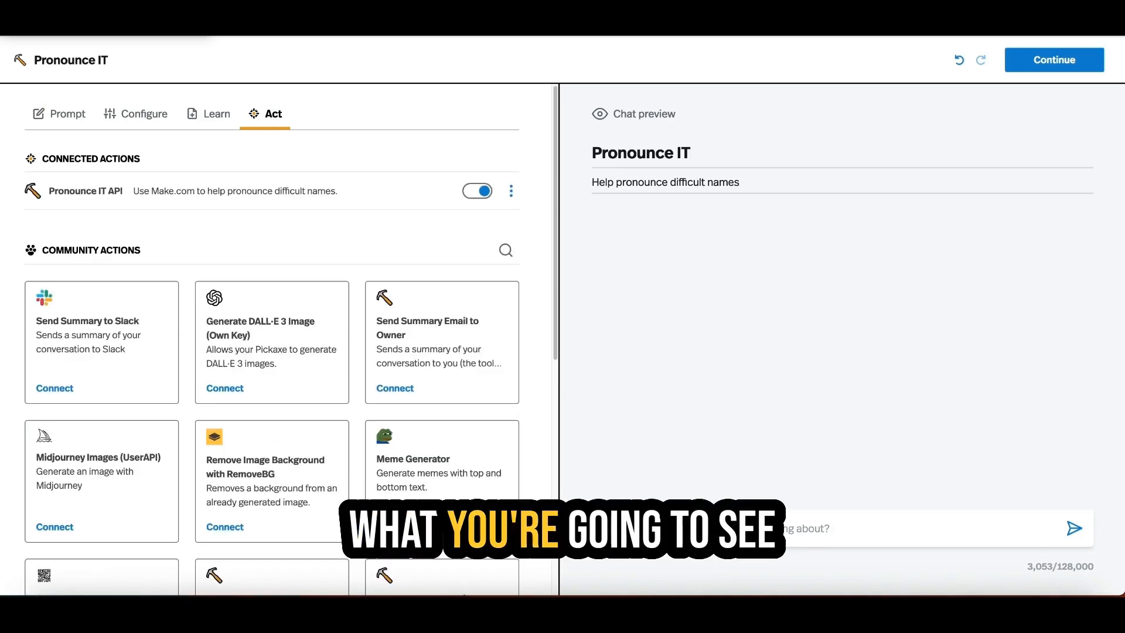
pyautogui.scroll(-7, 108, 391)
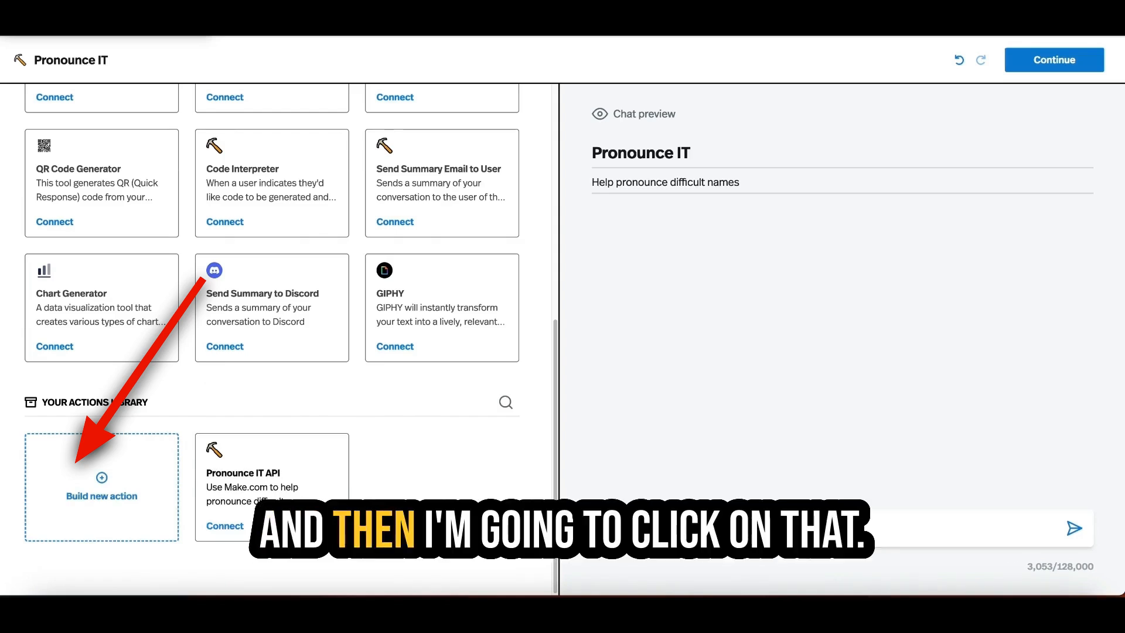
pyautogui.click(334, 461)
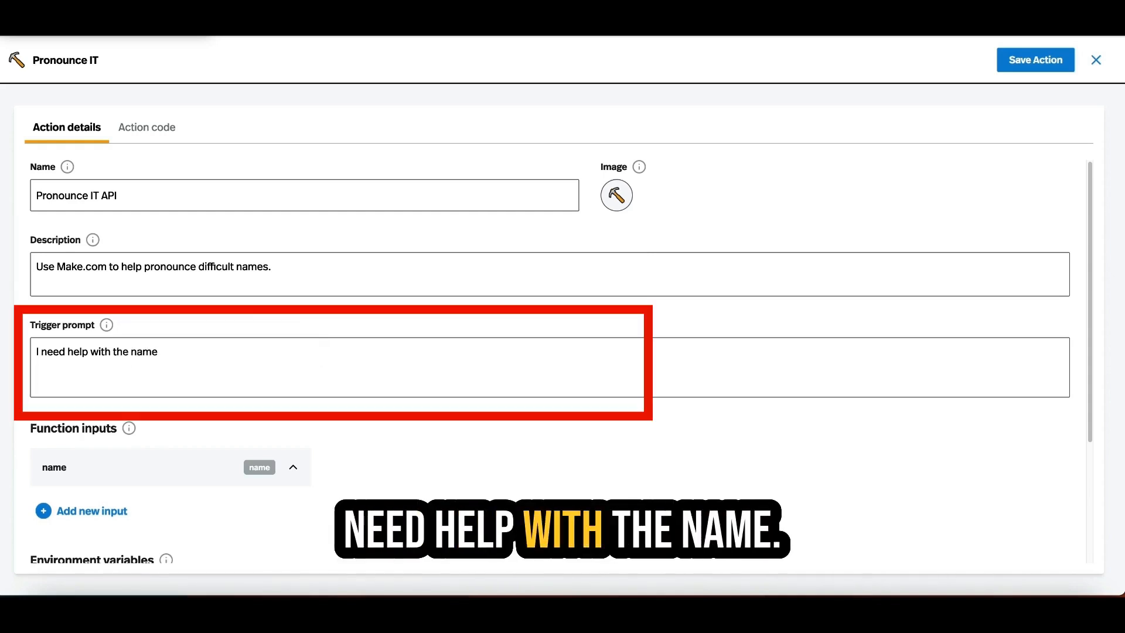
pyautogui.scroll(-2, 549, 351)
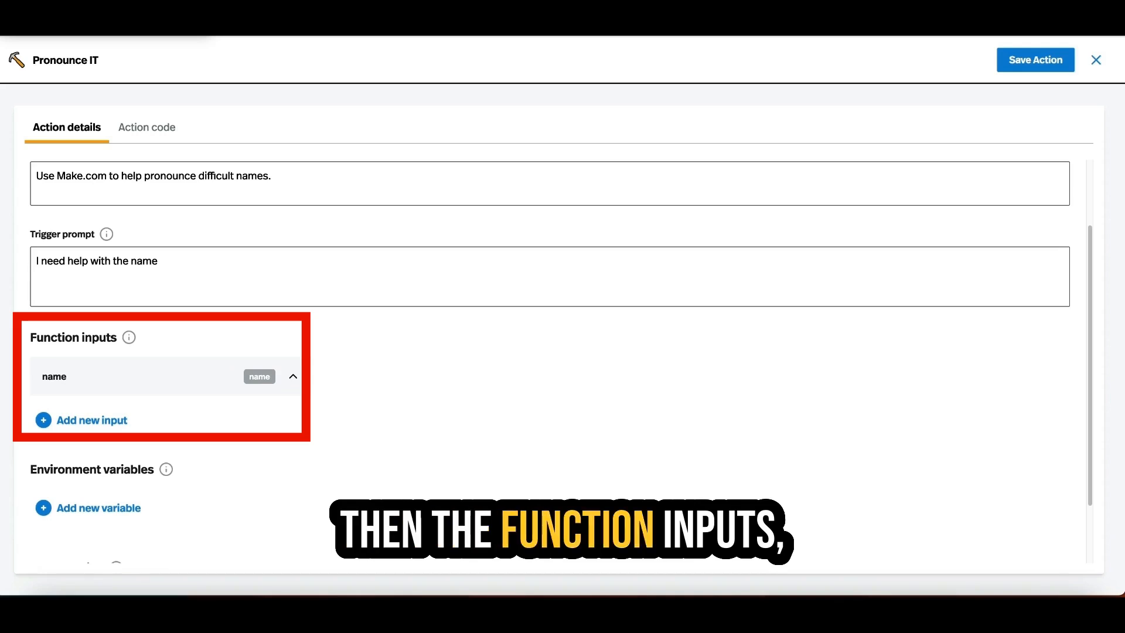
pyautogui.click(293, 376)
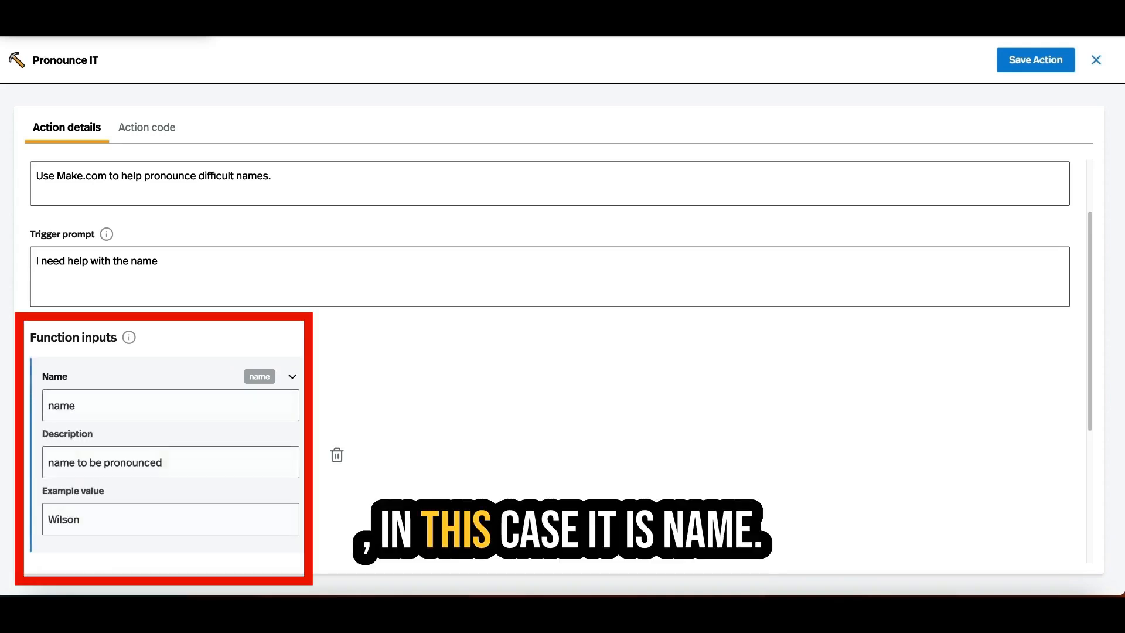
pyautogui.scroll(-1, 550, 361)
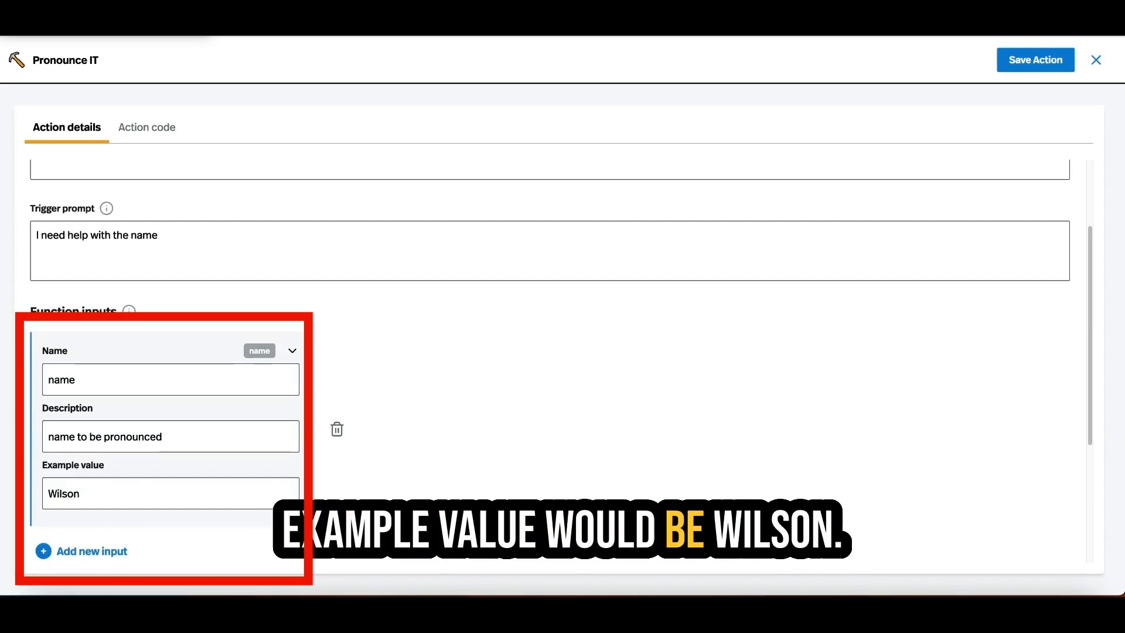
pyautogui.click(293, 350)
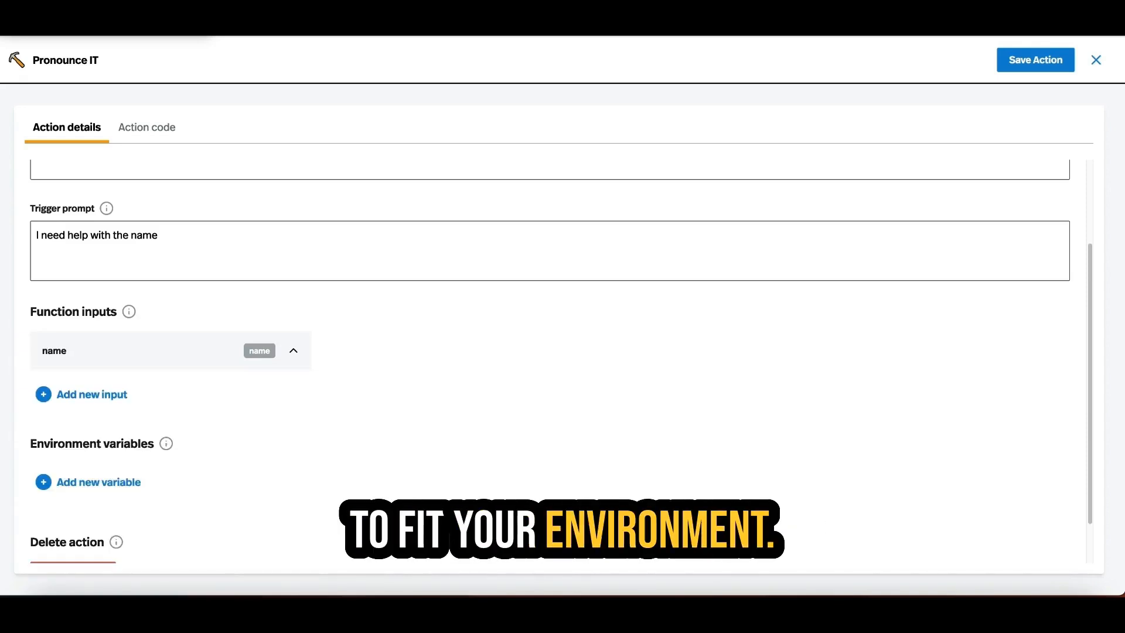
pyautogui.moveTo(166, 442)
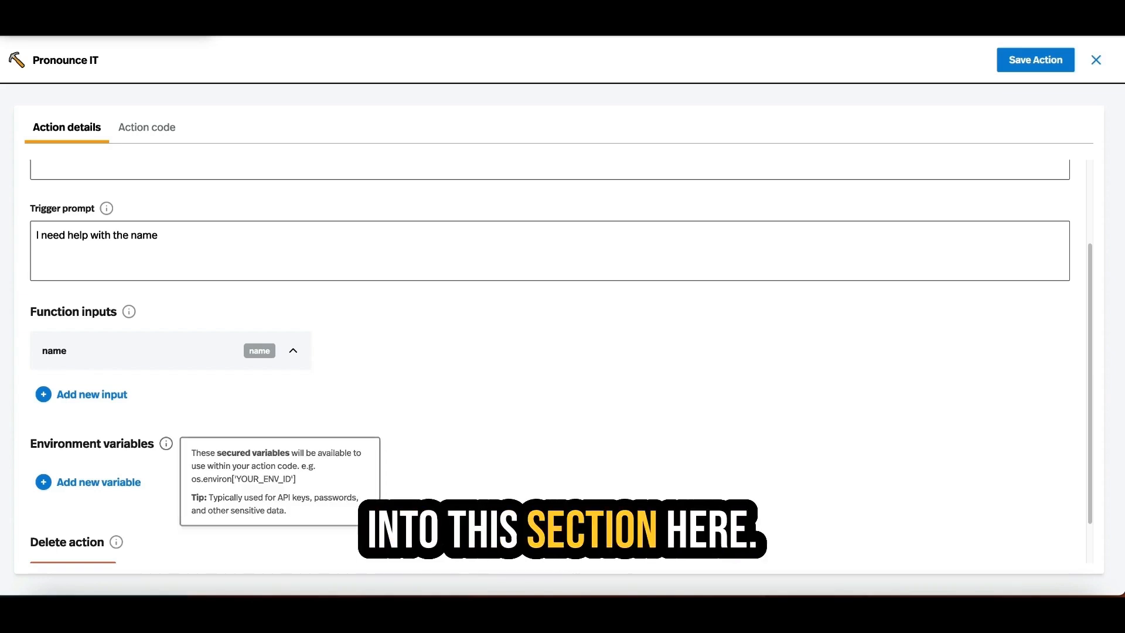
pyautogui.scroll(-1, 550, 352)
pyautogui.scroll(3, 549, 351)
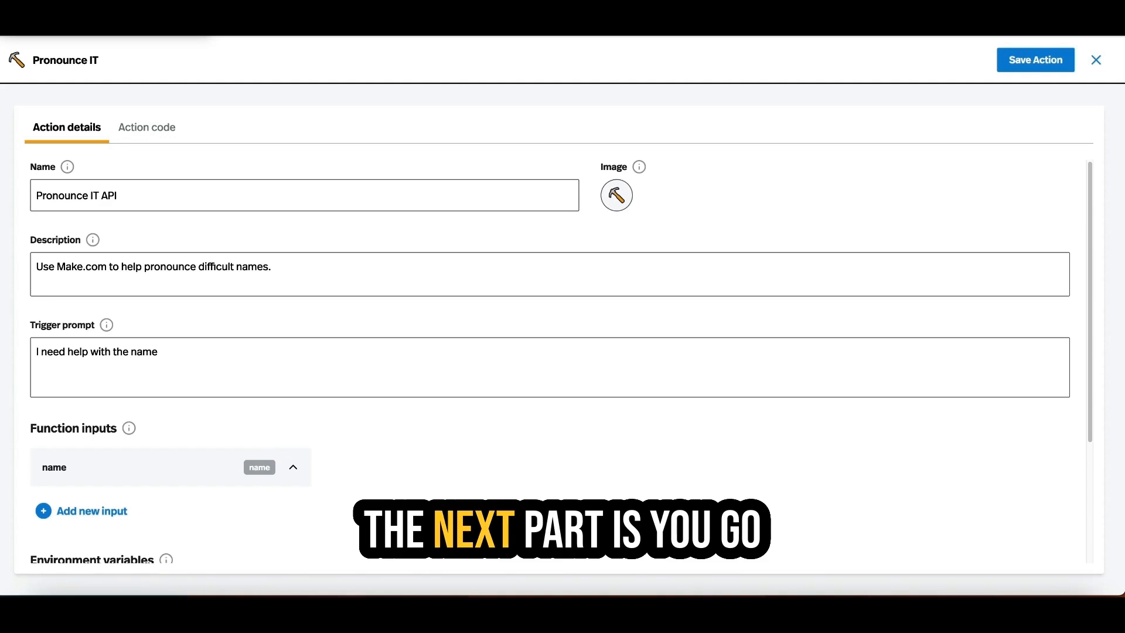
# Examine the Pronounce IT API action's code and compare its function header with the action details
pyautogui.click(146, 127)
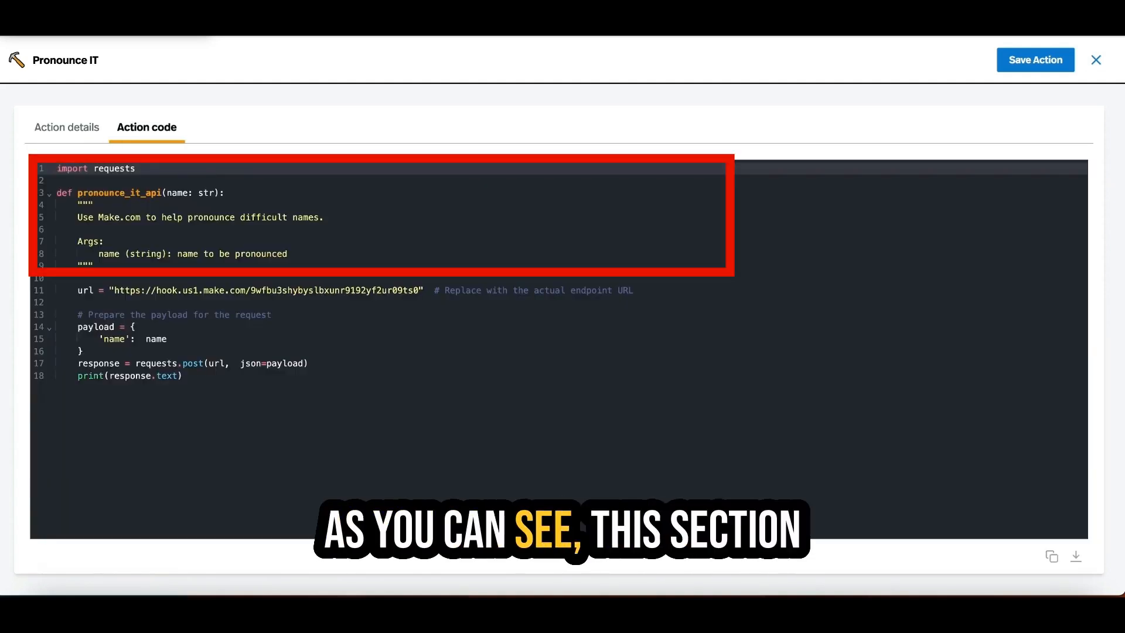
pyautogui.moveTo(57, 168); pyautogui.dragTo(288, 266)
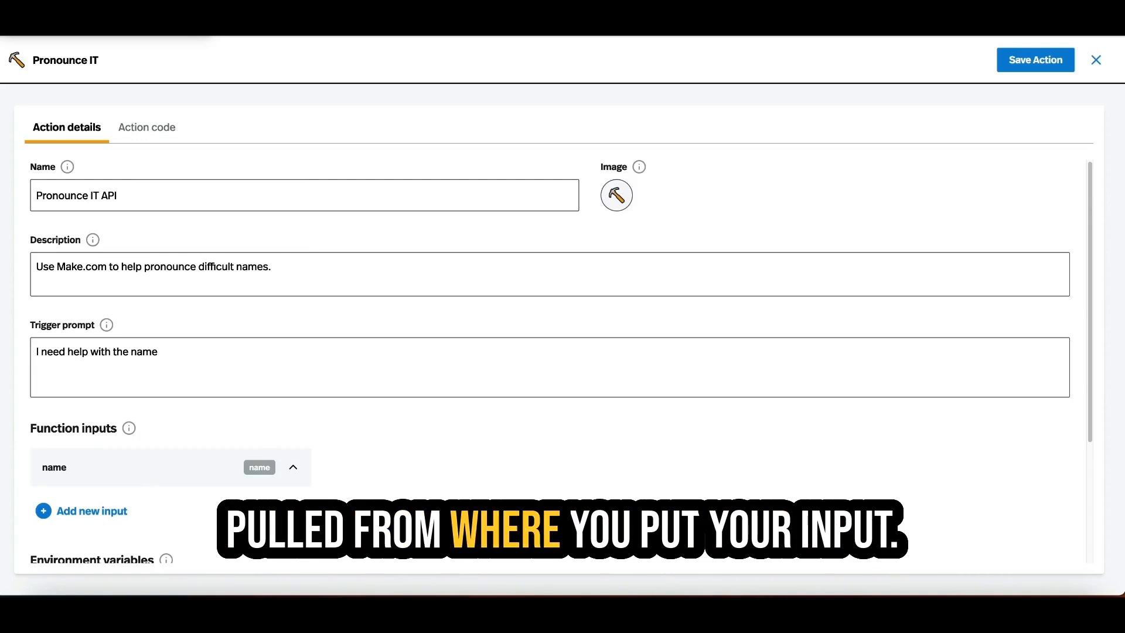
pyautogui.click(146, 128)
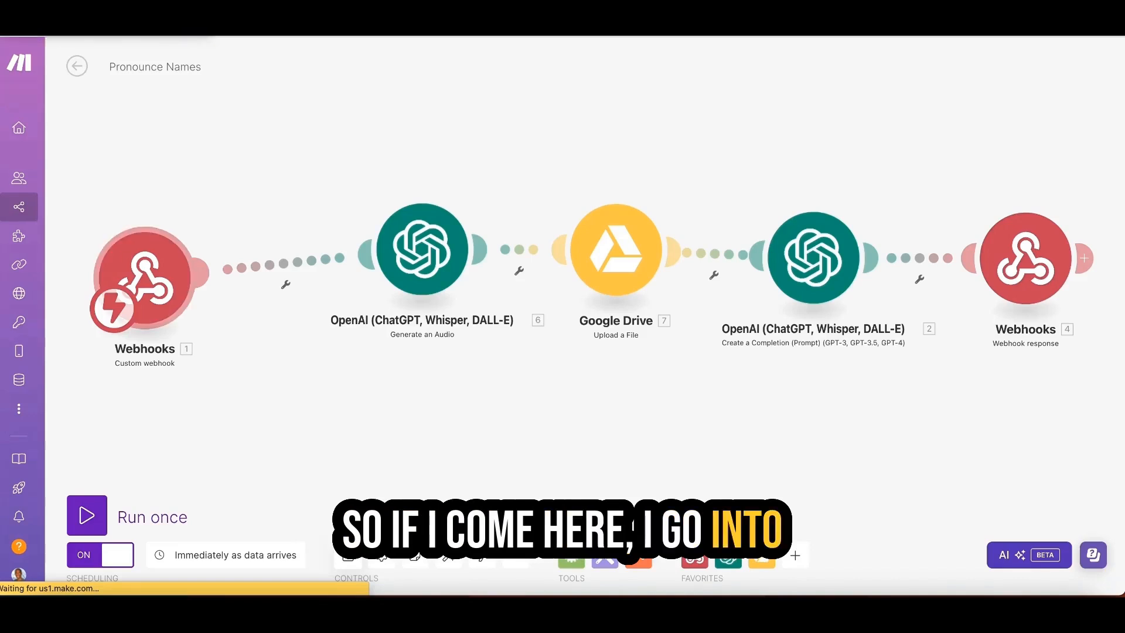
# In Make, inspect the custom webhook and the webhook response settings of the Pronounce Names scenario without changing them
pyautogui.click(145, 276)
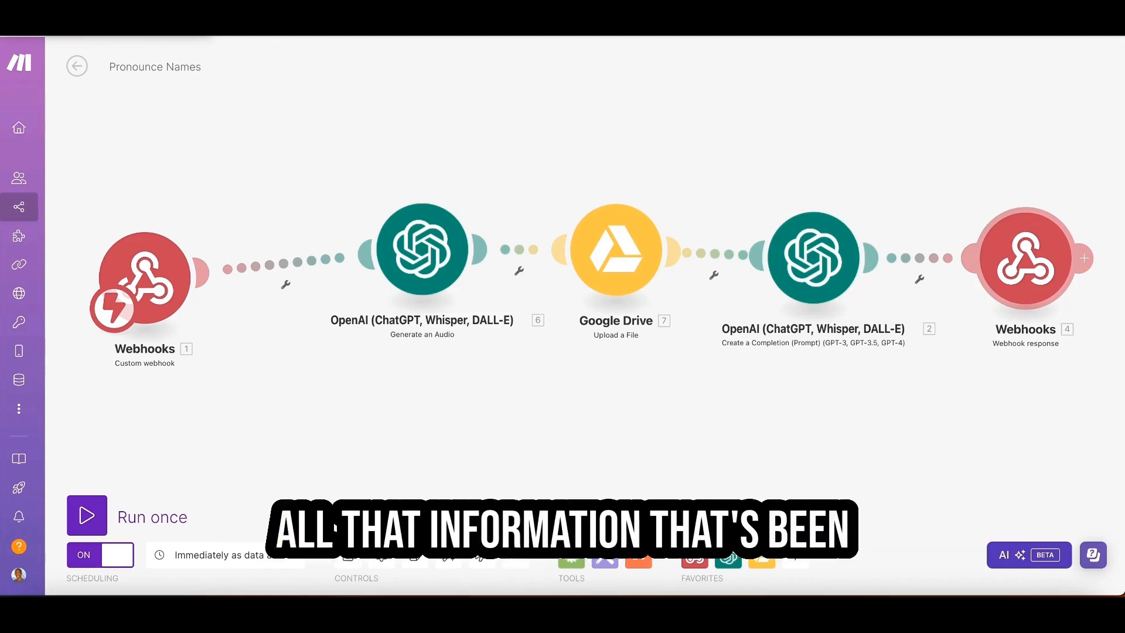
pyautogui.click(1025, 259)
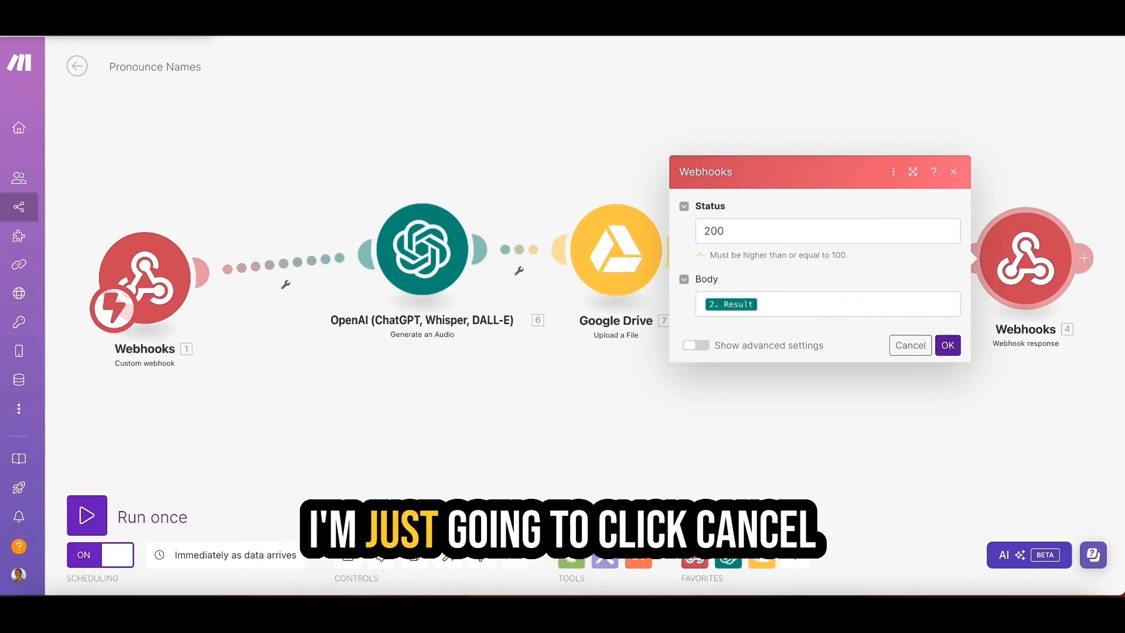
pyautogui.click(910, 345)
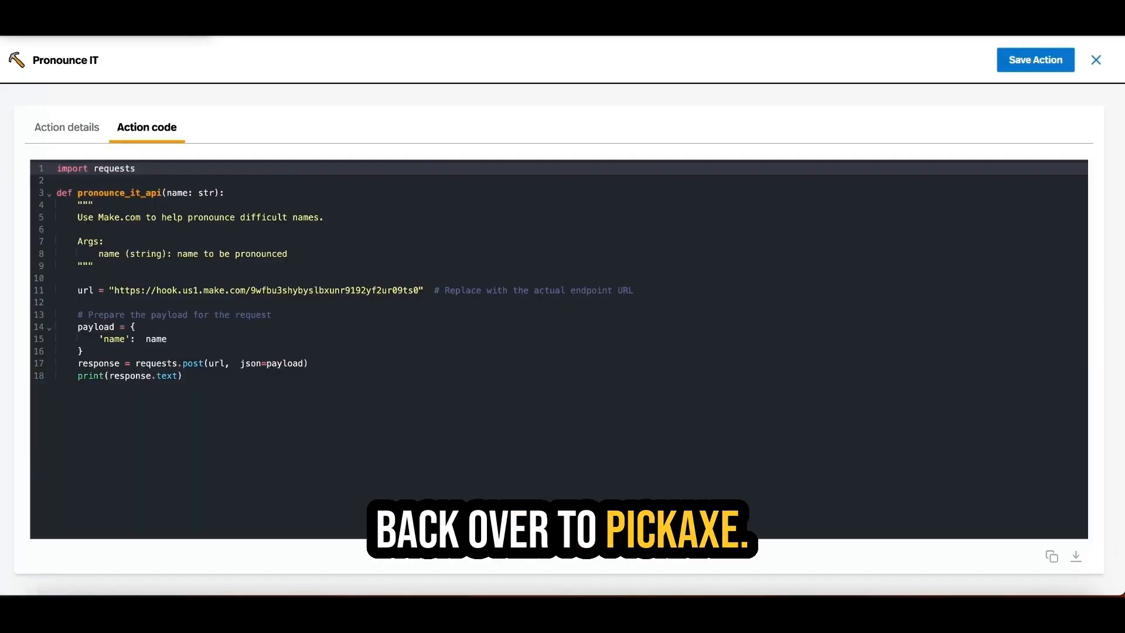
# Back in Pickaxe, save the action and remove Pronounce IT API from the chatbot's connected actions
pyautogui.click(1035, 60)
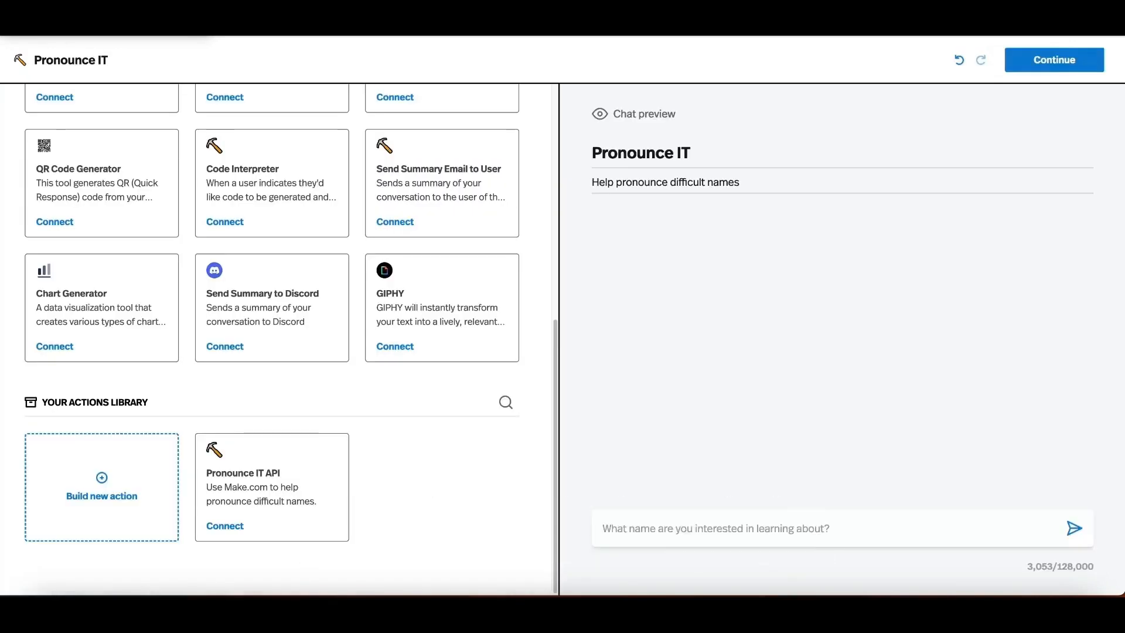
pyautogui.scroll(1, 272, 340)
pyautogui.scroll(10, 271, 340)
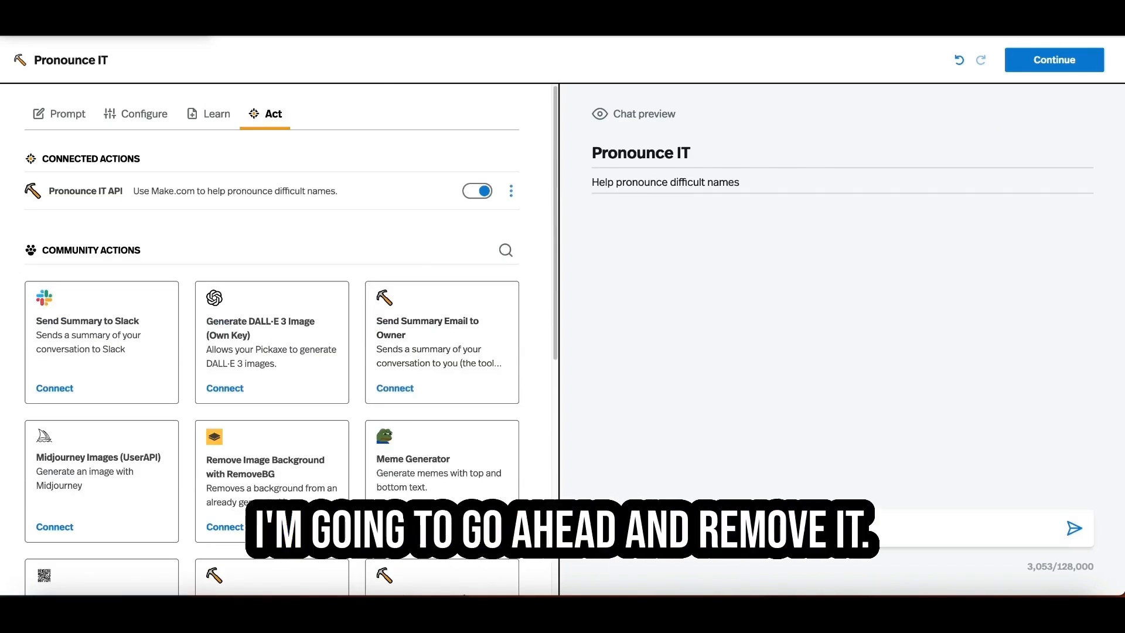
pyautogui.click(511, 190)
pyautogui.click(438, 249)
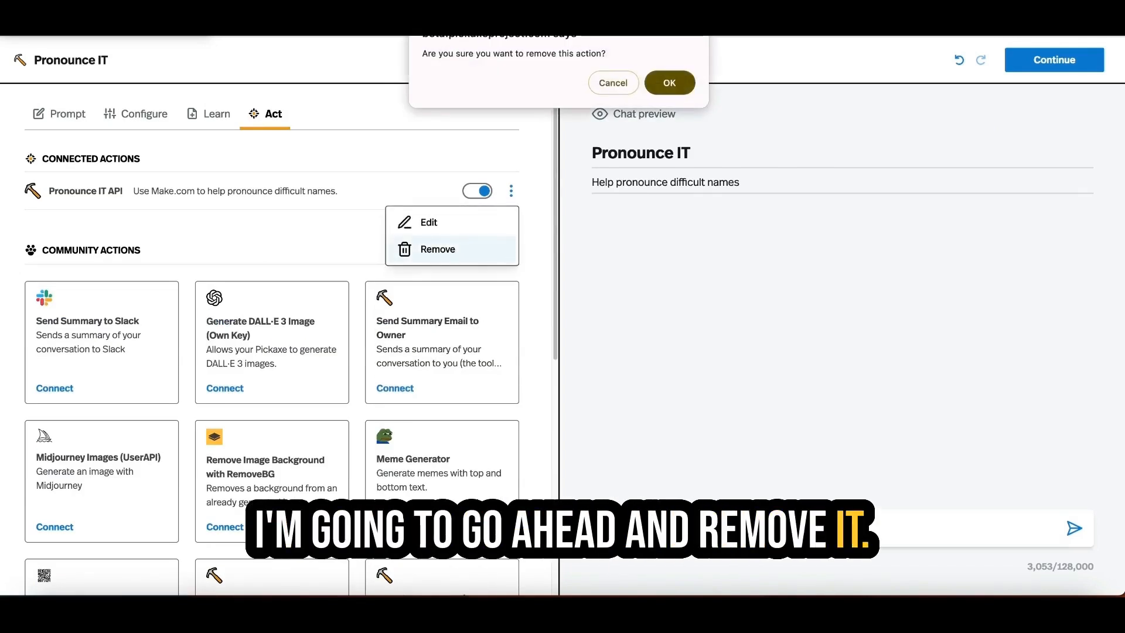
pyautogui.click(670, 82)
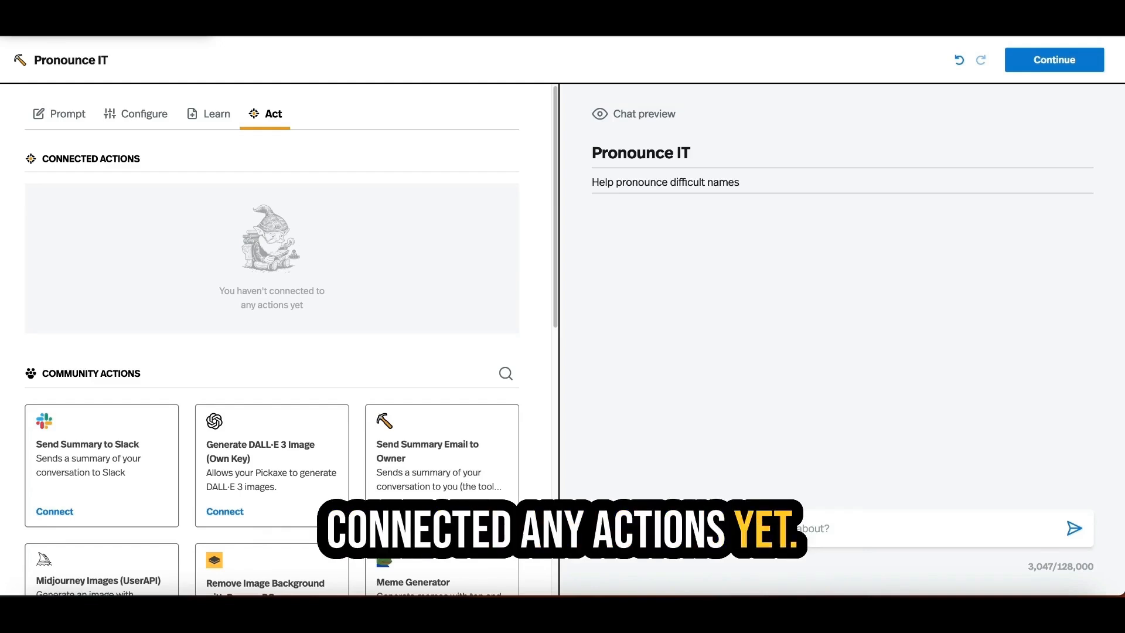
# Connect the Pronounce IT API action from the actions library to the chatbot and check the connected actions
pyautogui.scroll(-10, 272, 340)
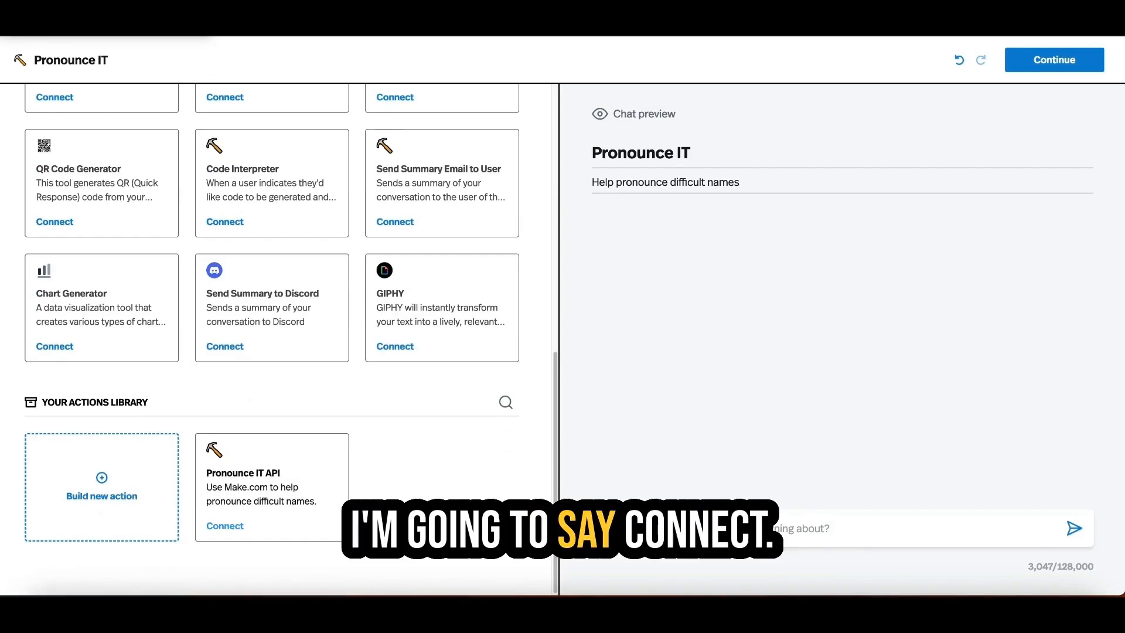
pyautogui.click(225, 526)
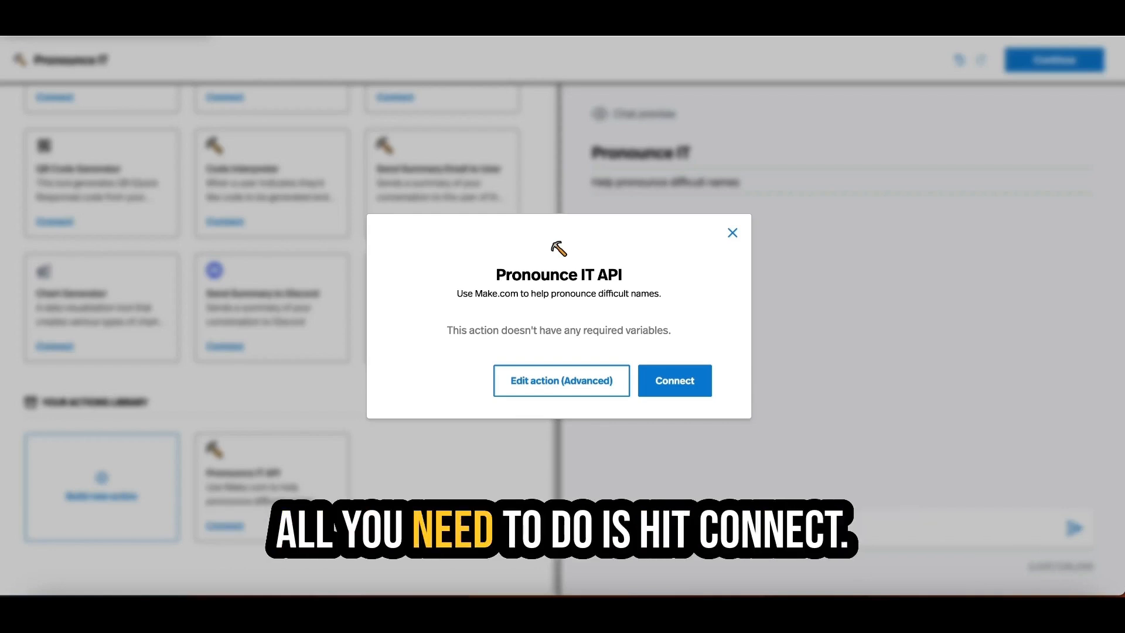
pyautogui.press('Return')
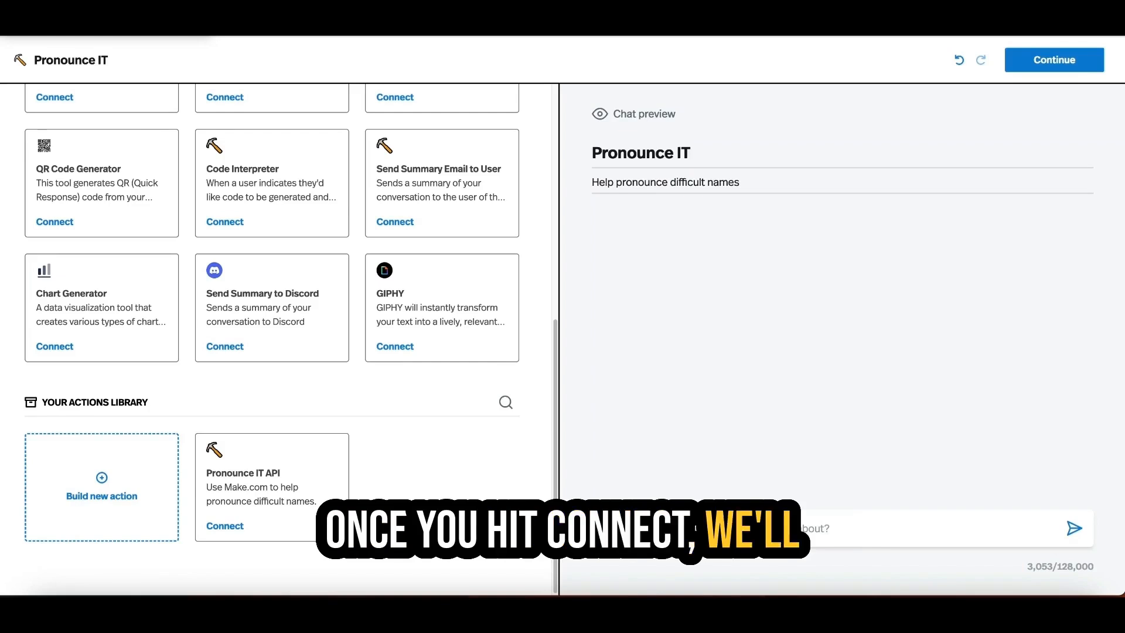
pyautogui.scroll(10, 291, 339)
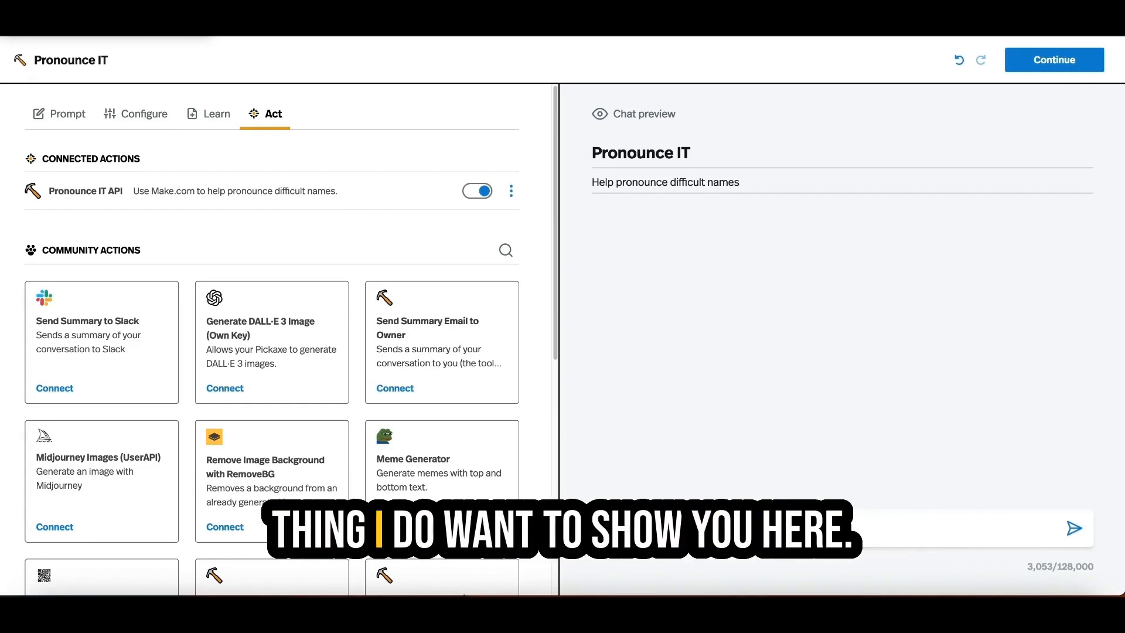
# Review the chatbot's role prompt and the list of available models, keeping GPT-4o-mini
pyautogui.click(60, 113)
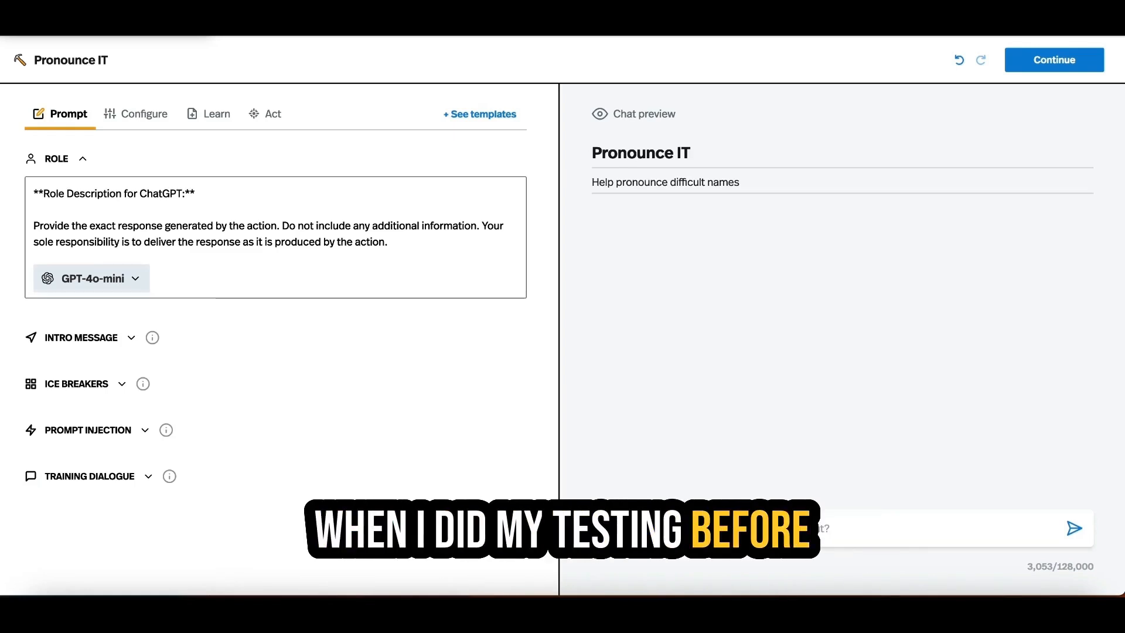
pyautogui.click(92, 278)
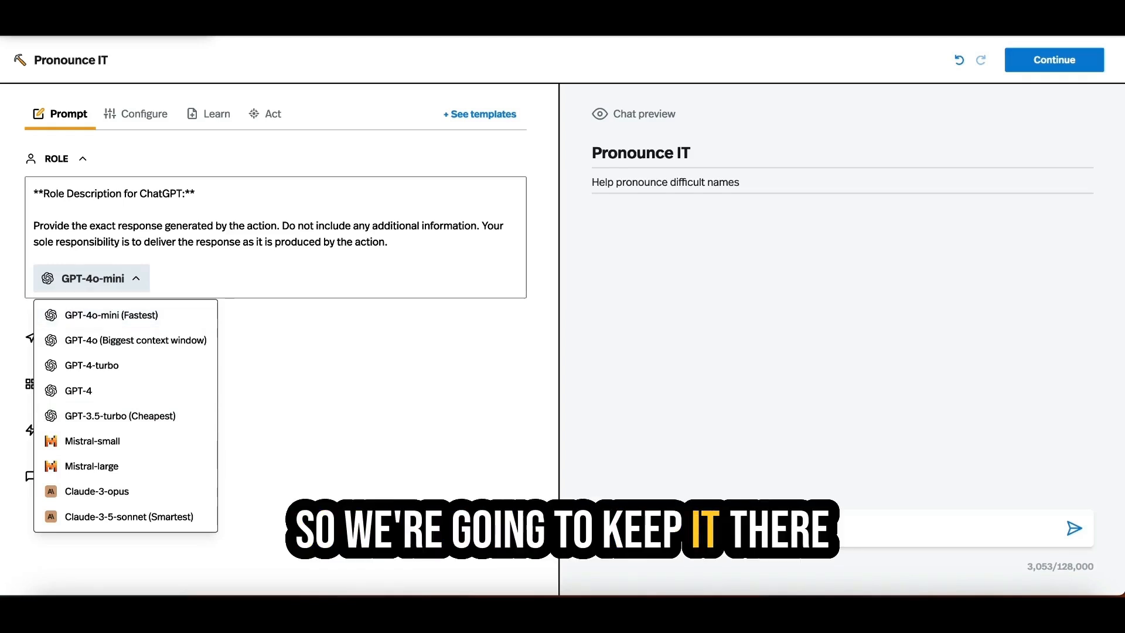
pyautogui.press('Escape')
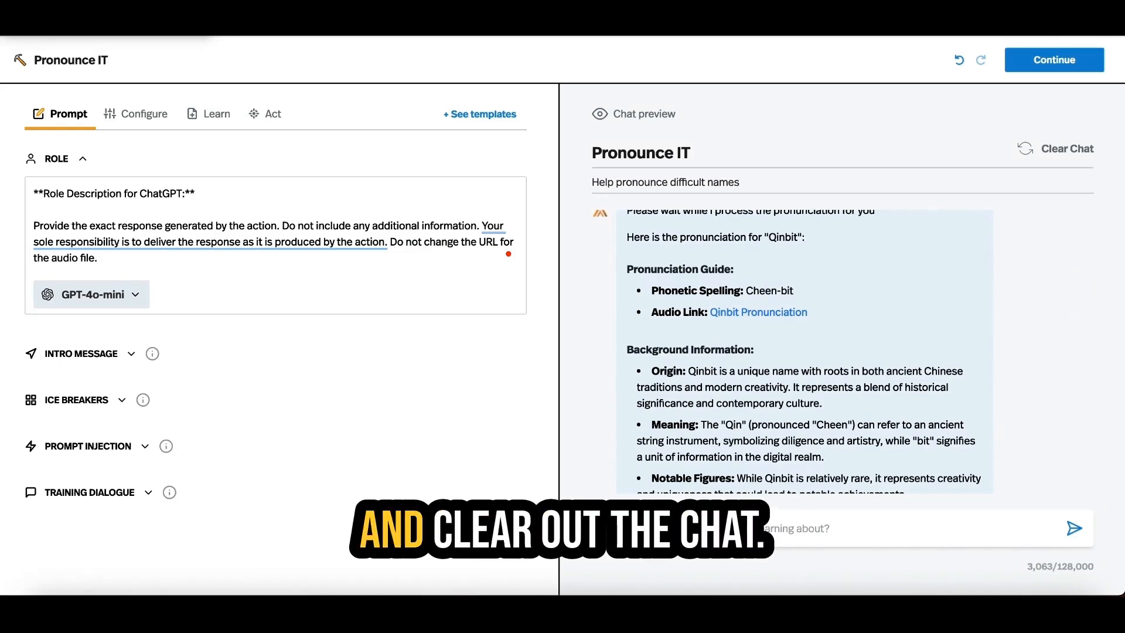
# Clear the chat preview and, after checking the scenario in Make, open the pronunciation audio link in the chatbot's reply
pyautogui.click(1057, 148)
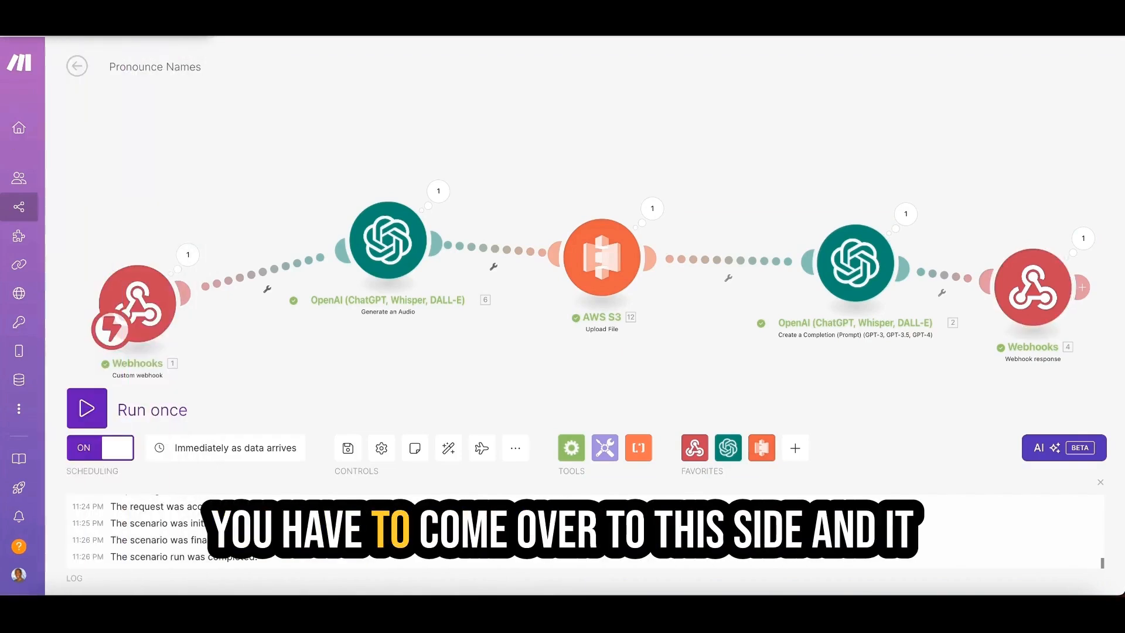
pyautogui.click(77, 66)
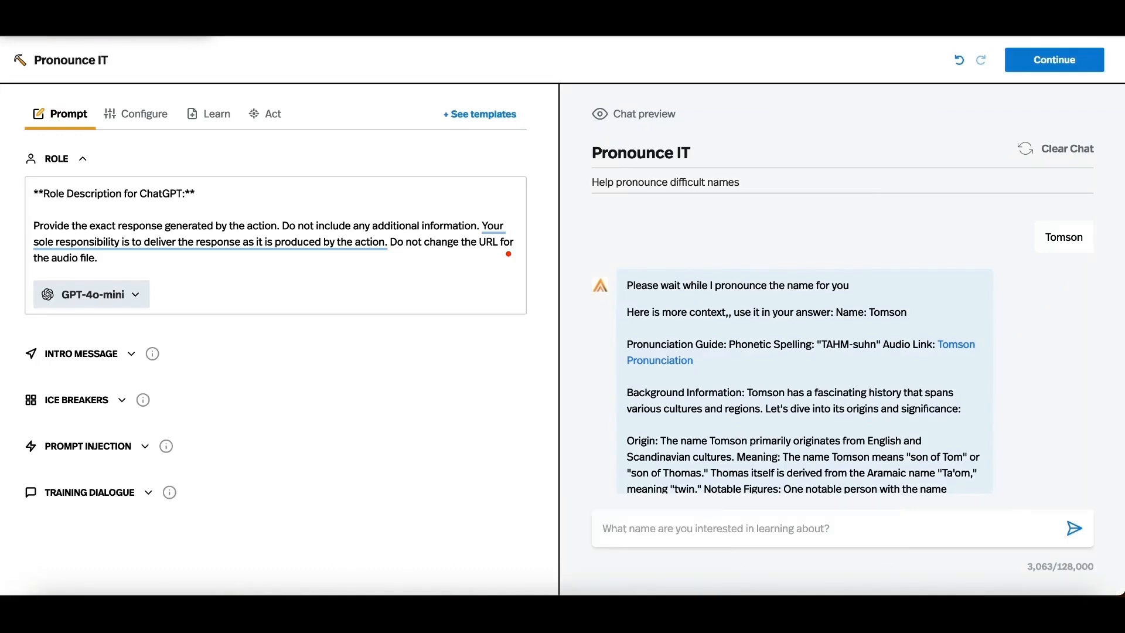
pyautogui.click(660, 360)
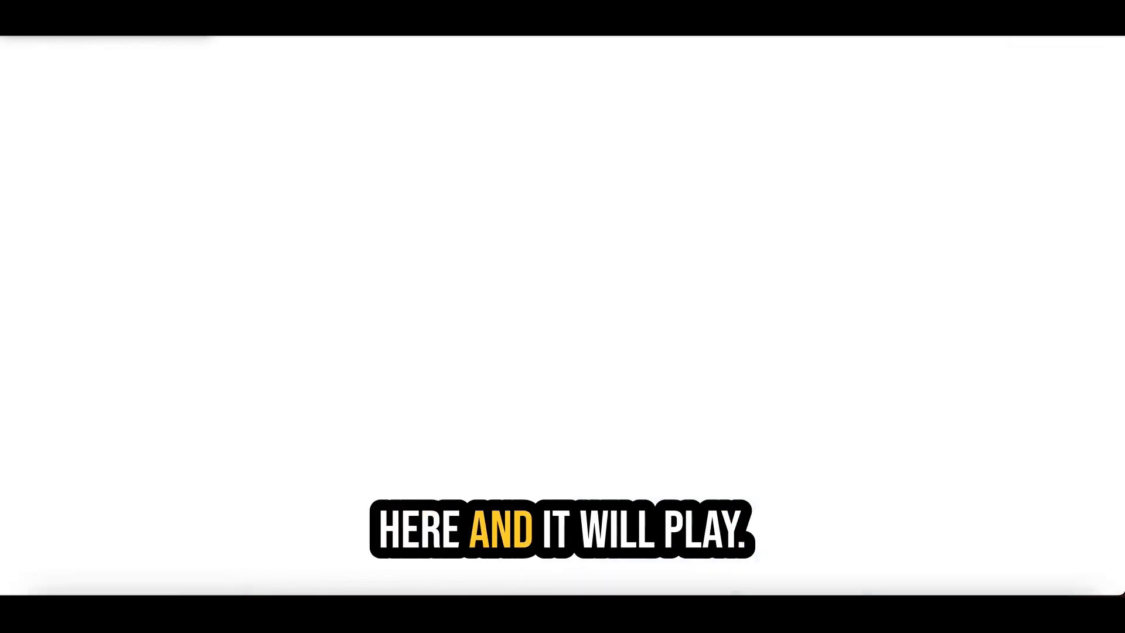